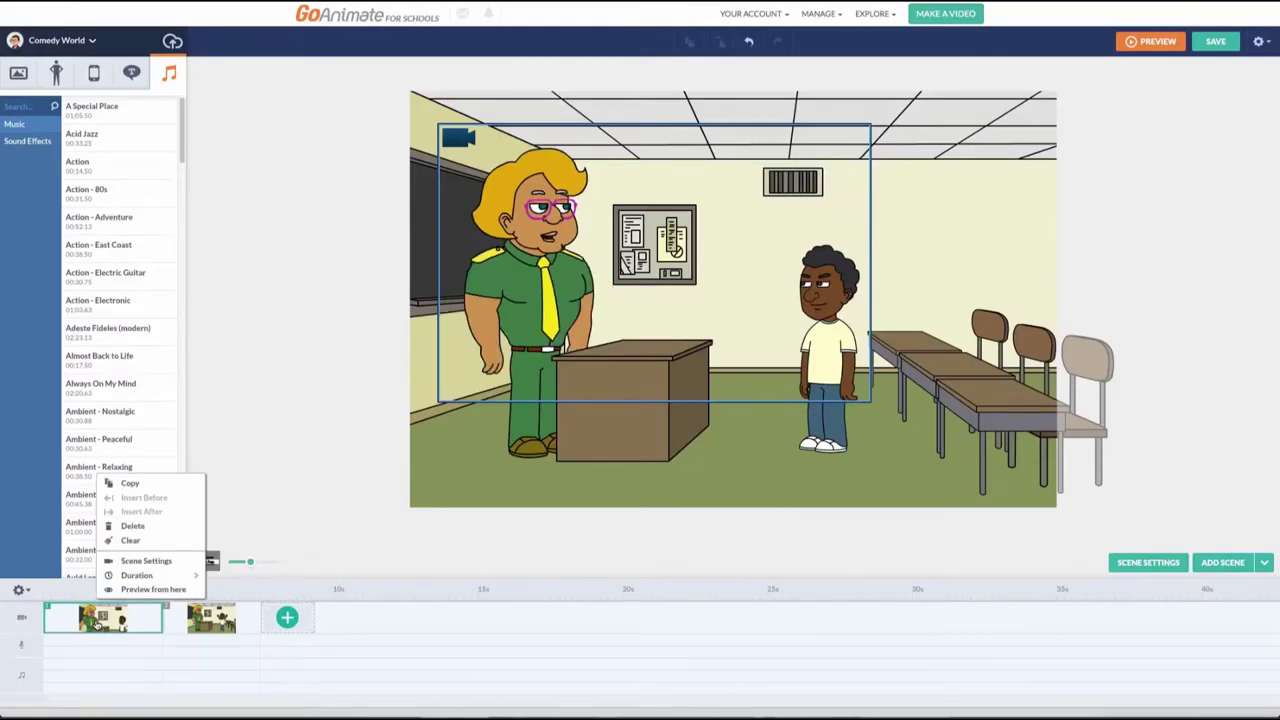
# Step: Select the teacher and show the Dialog tab with its Add a Voice options
pyautogui.click(546, 289)
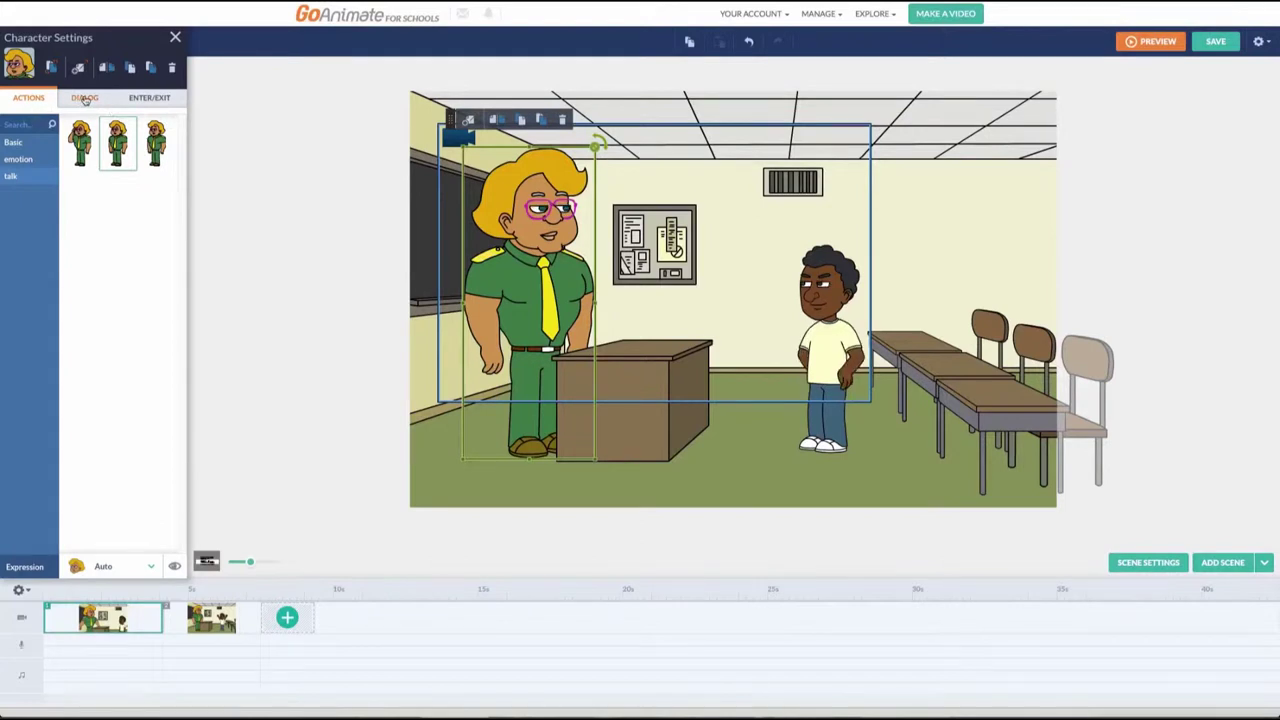
pyautogui.click(85, 97)
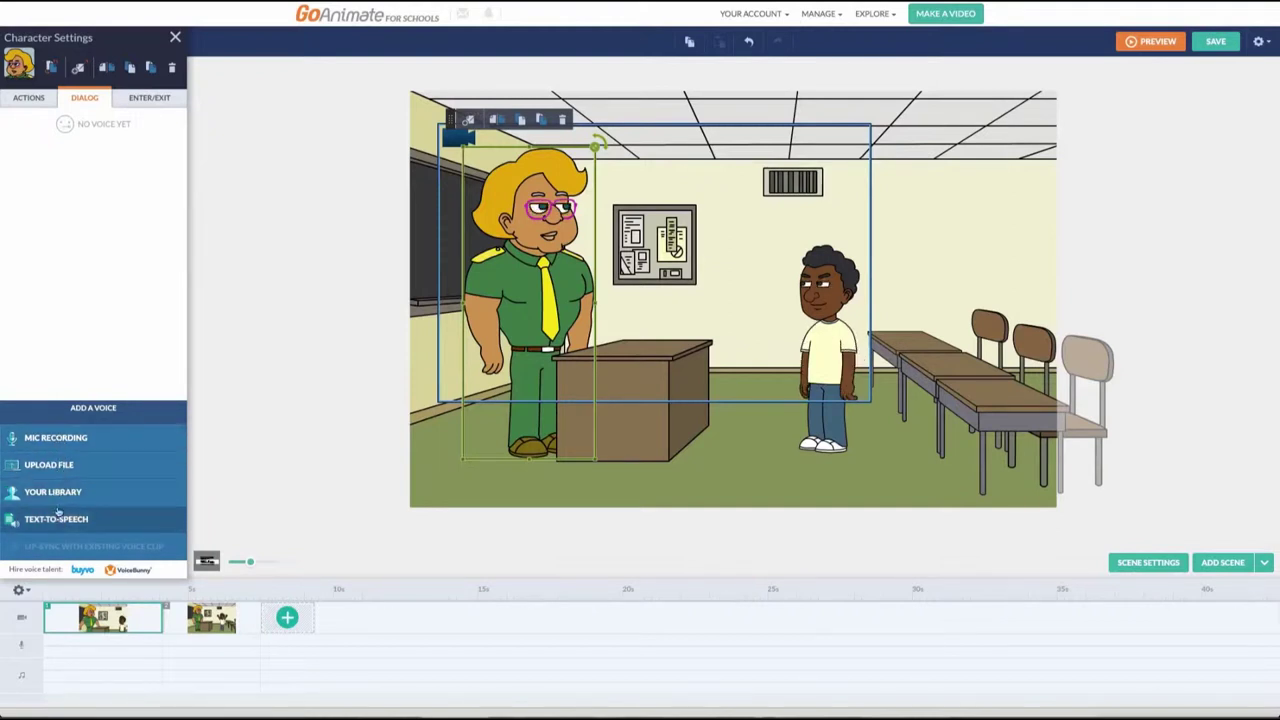
# Step: Add the Professor text-to-speech line 'Well done David, you have passed the Maths test.' to the teacher
pyautogui.click(61, 520)
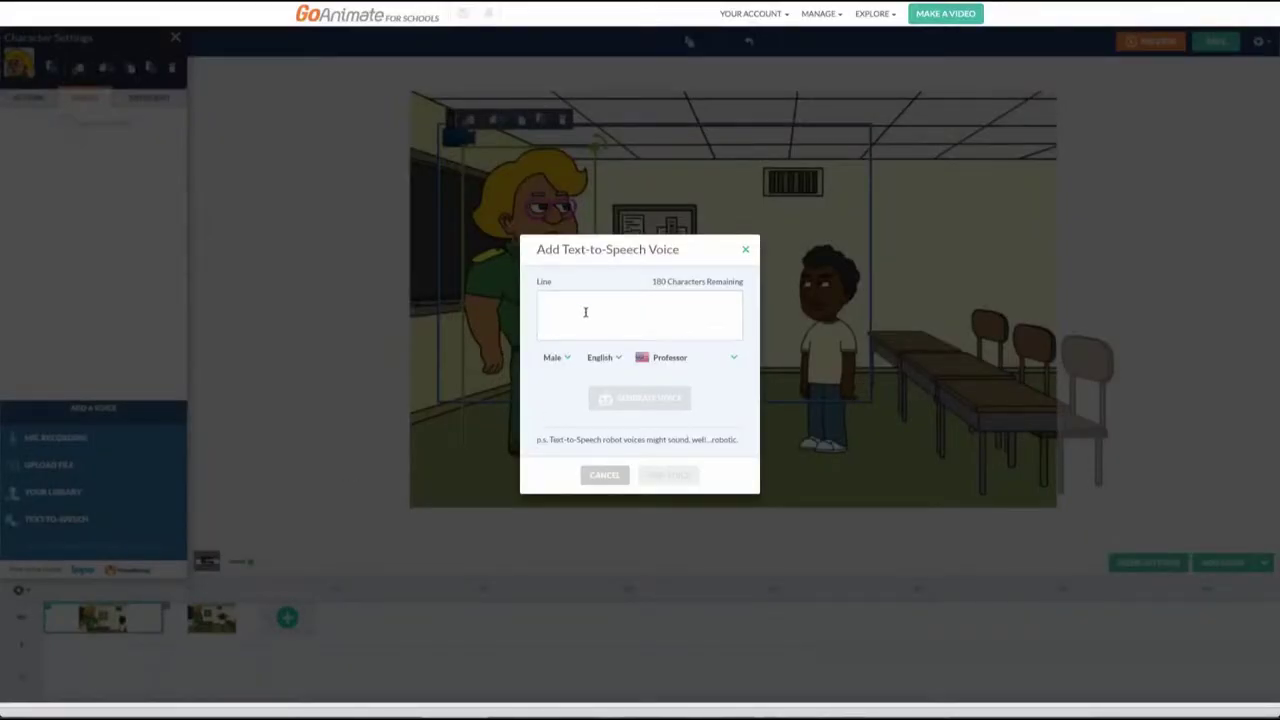
pyautogui.write('Well done')
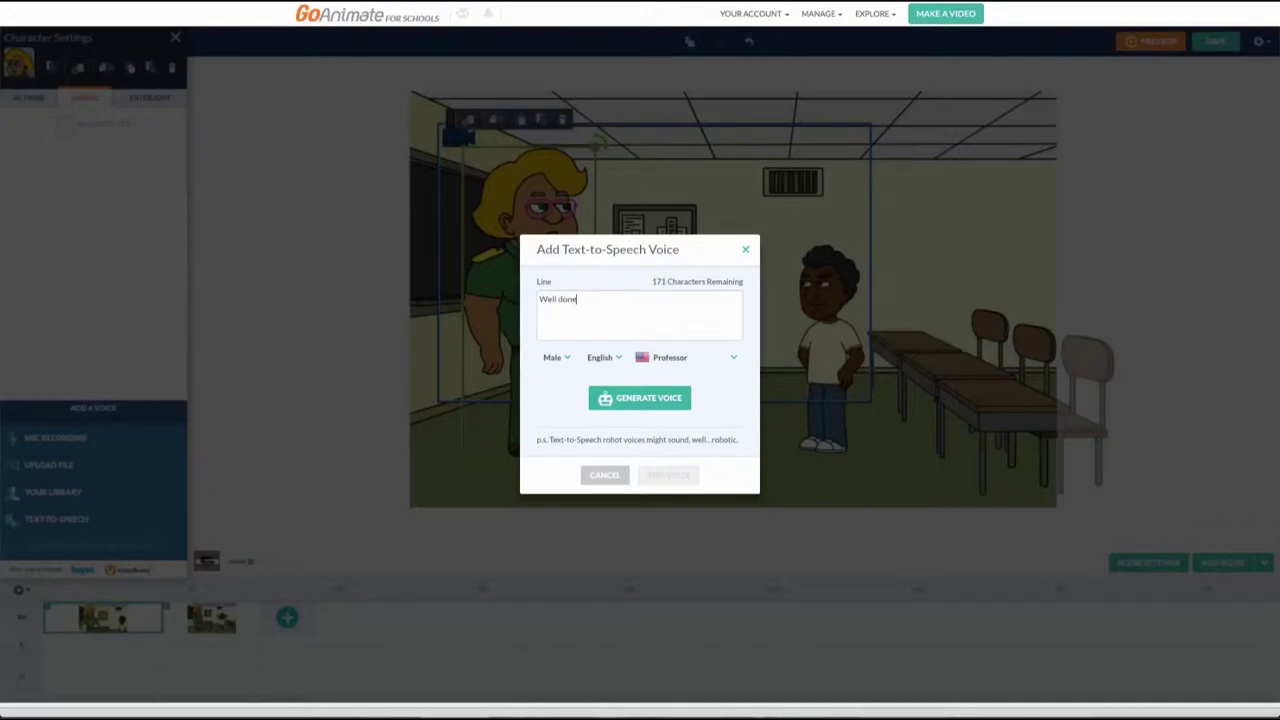
pyautogui.write(' David, you have passed the')
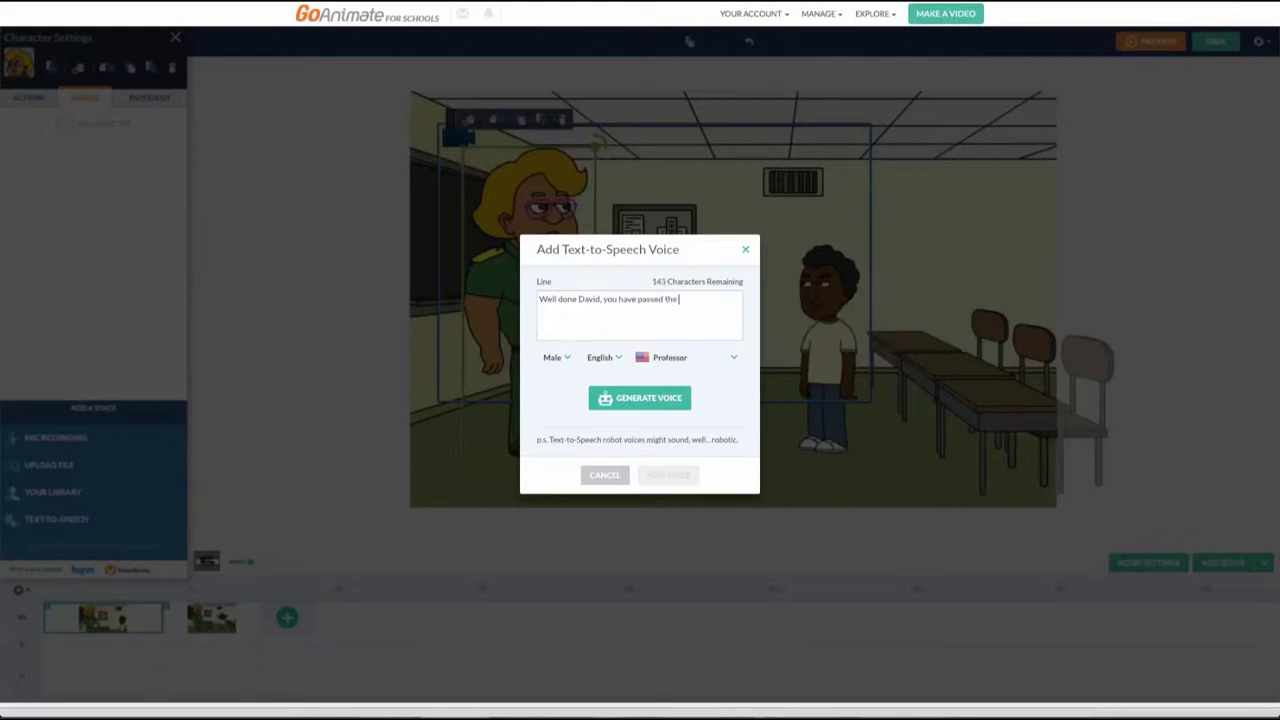
pyautogui.write('s test.')
pyautogui.click(621, 401)
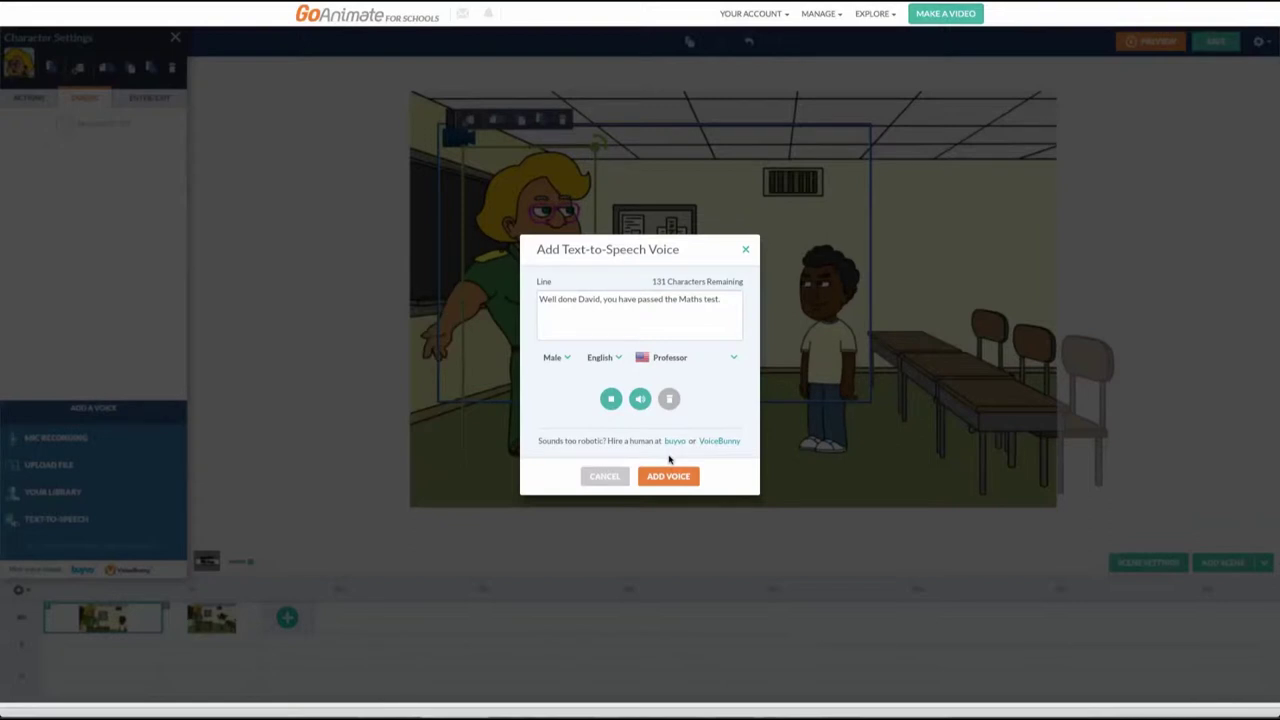
pyautogui.click(672, 478)
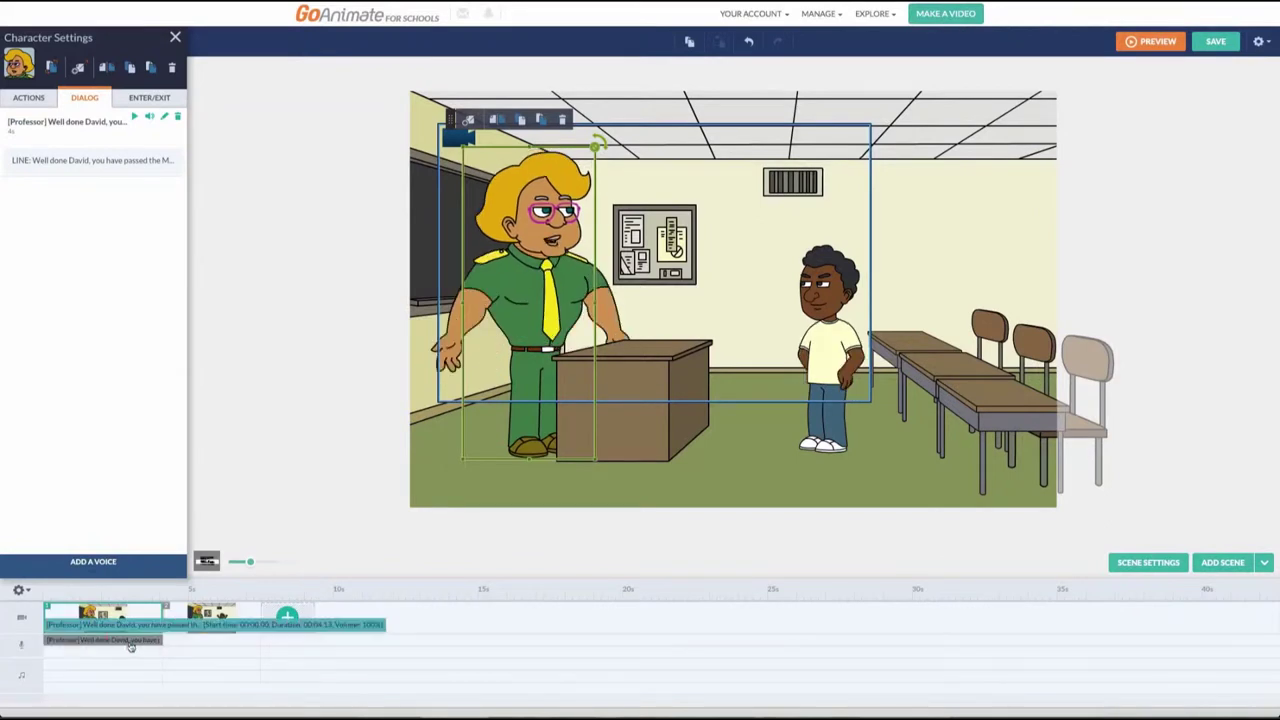
# Step: Switch to scene 2, select David the student, and show his Dialog options
pyautogui.rightClick(195, 620)
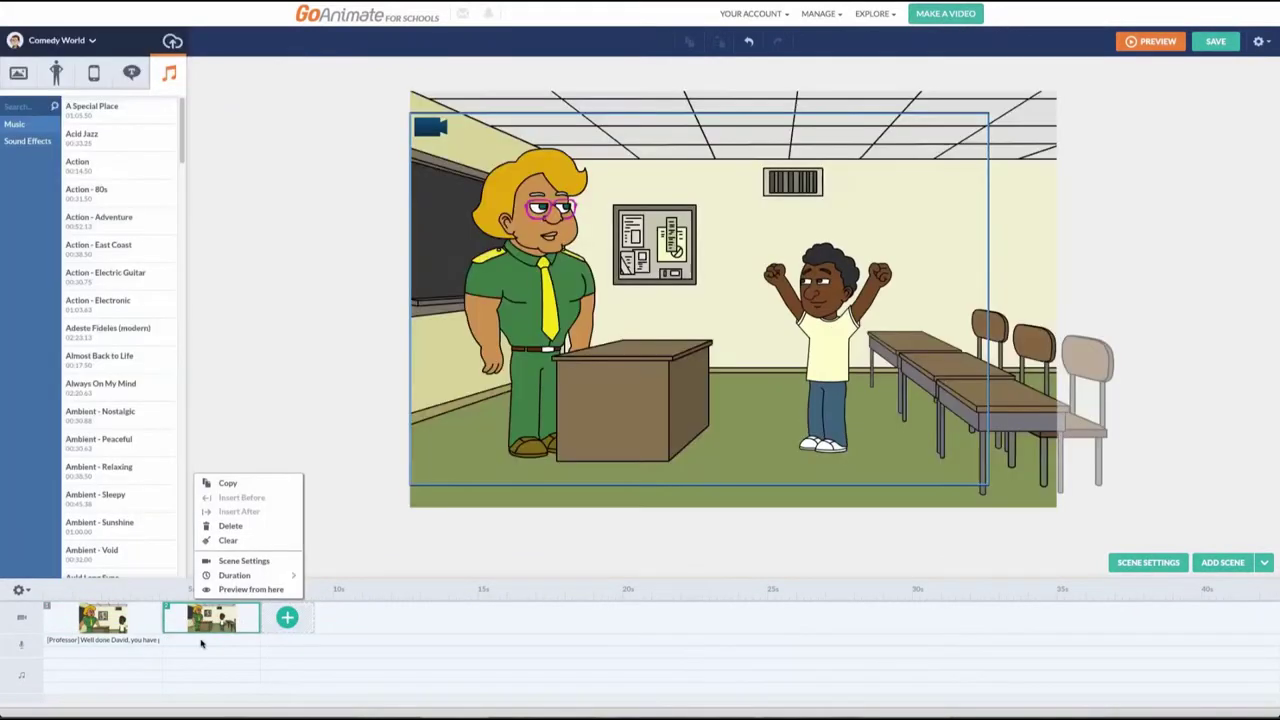
pyautogui.click(836, 304)
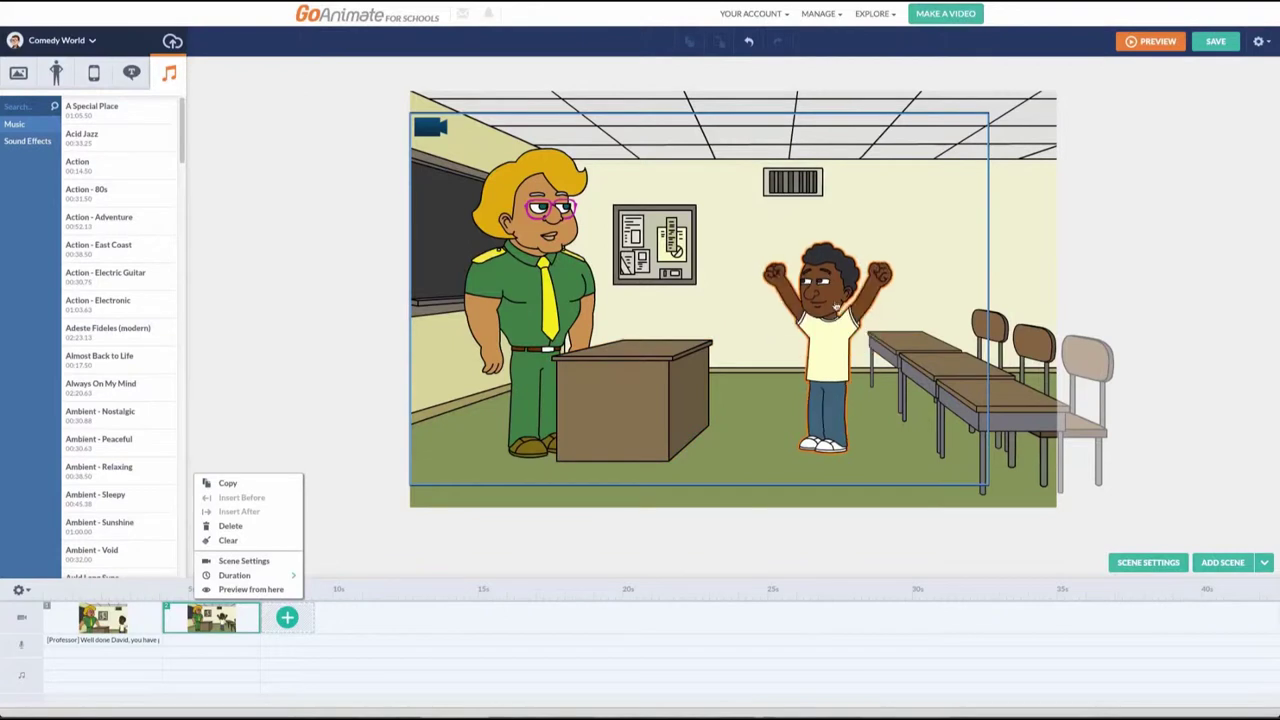
pyautogui.click(826, 348)
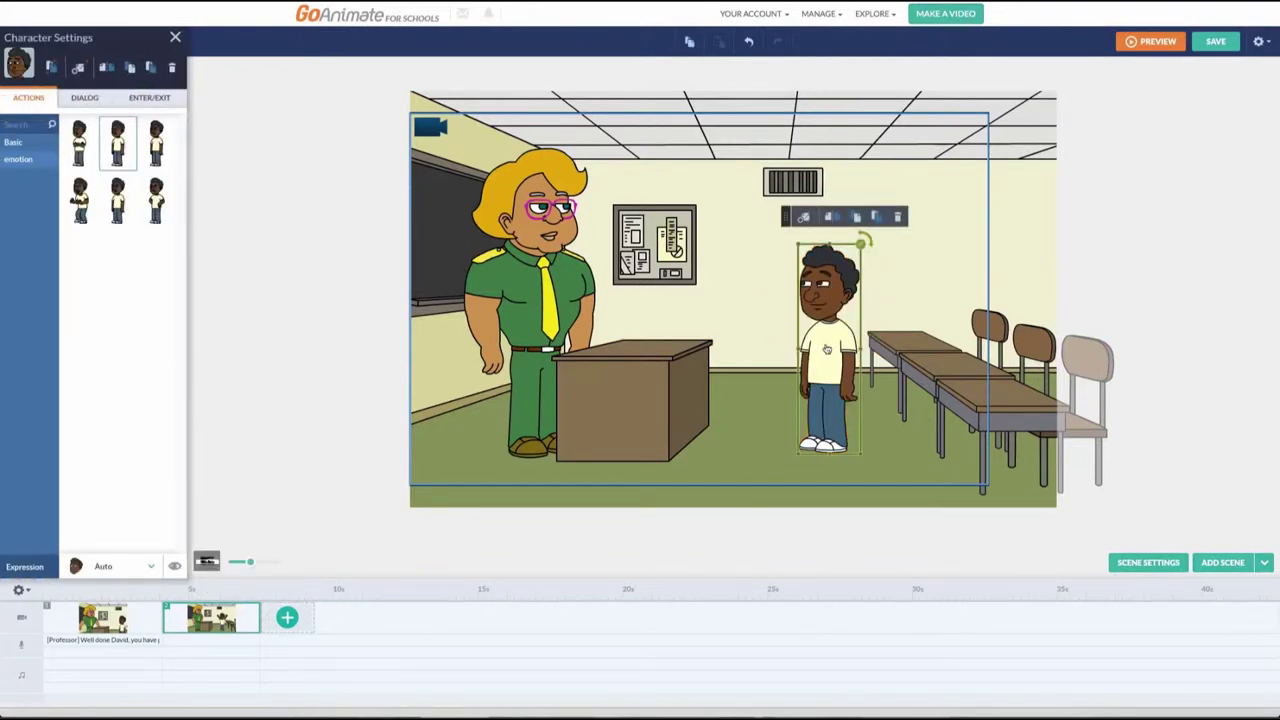
pyautogui.click(86, 98)
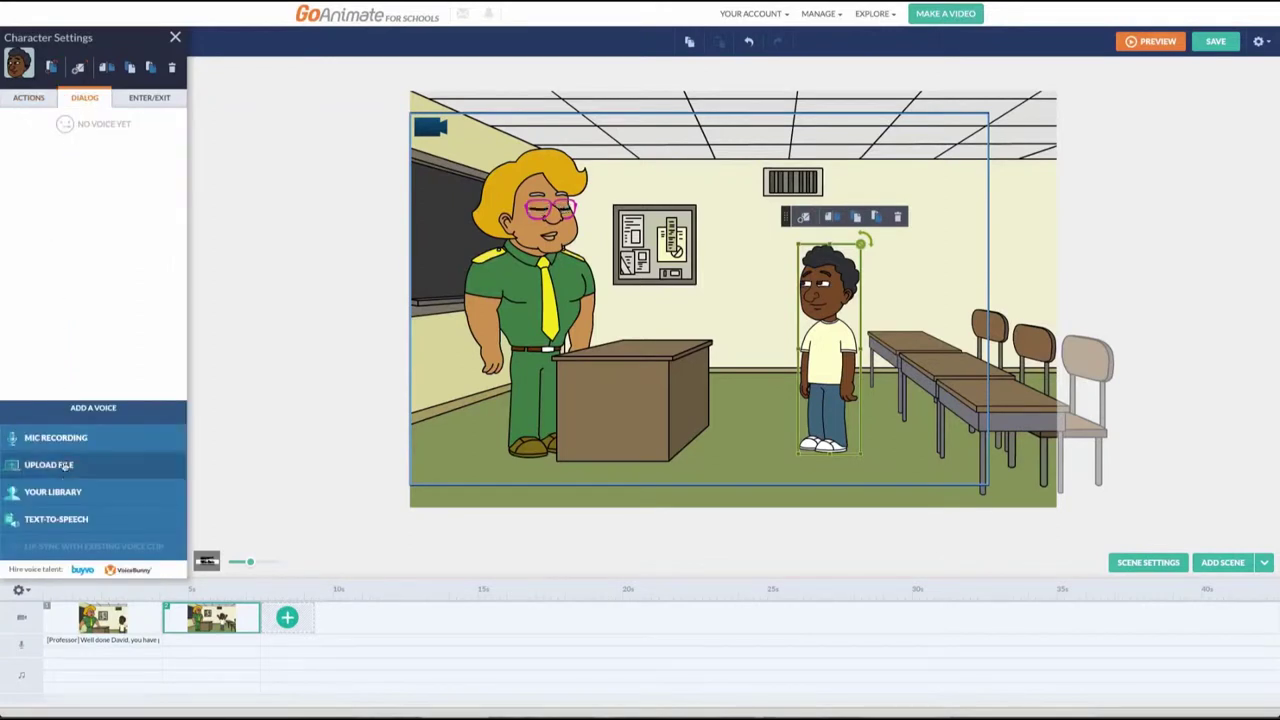
# Step: Give David the Young Guy voice line 'Yay! Thank you Mr. Joe'
pyautogui.click(56, 519)
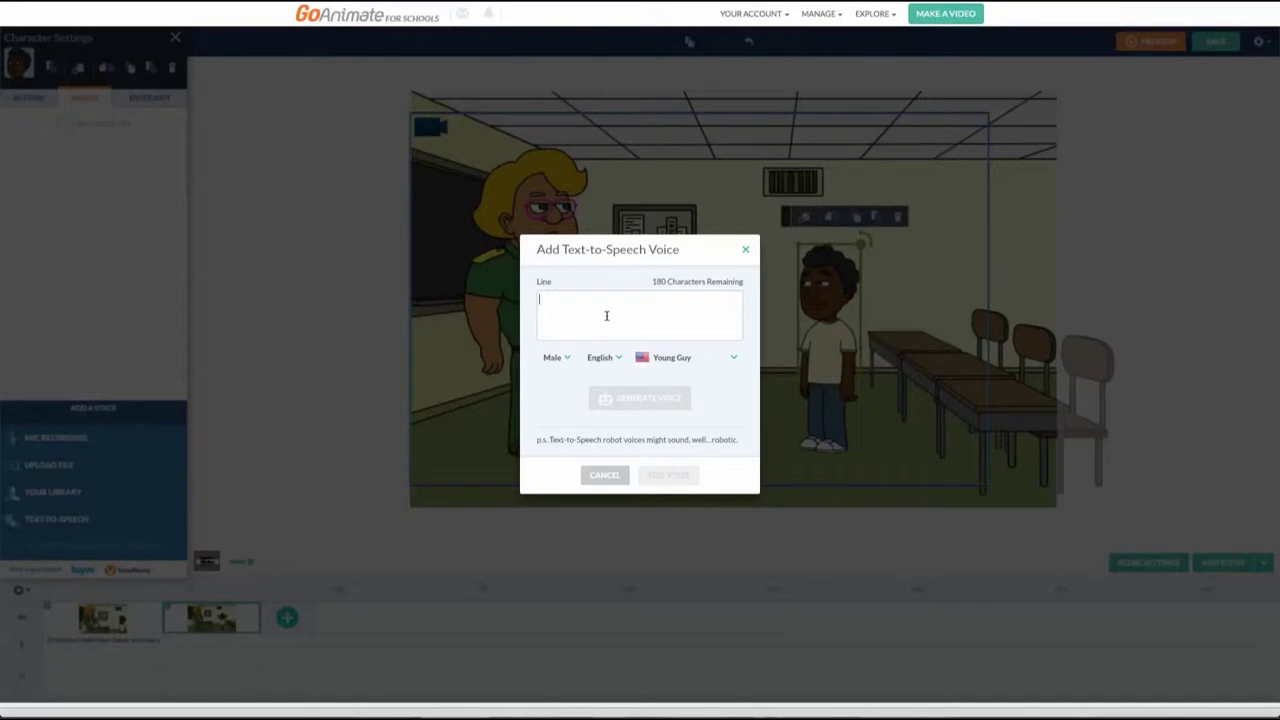
pyautogui.write('TH')
pyautogui.press('BackSpace')
pyautogui.press('BackSpace')
pyautogui.write('Yay! Thank you Mr. Joe')
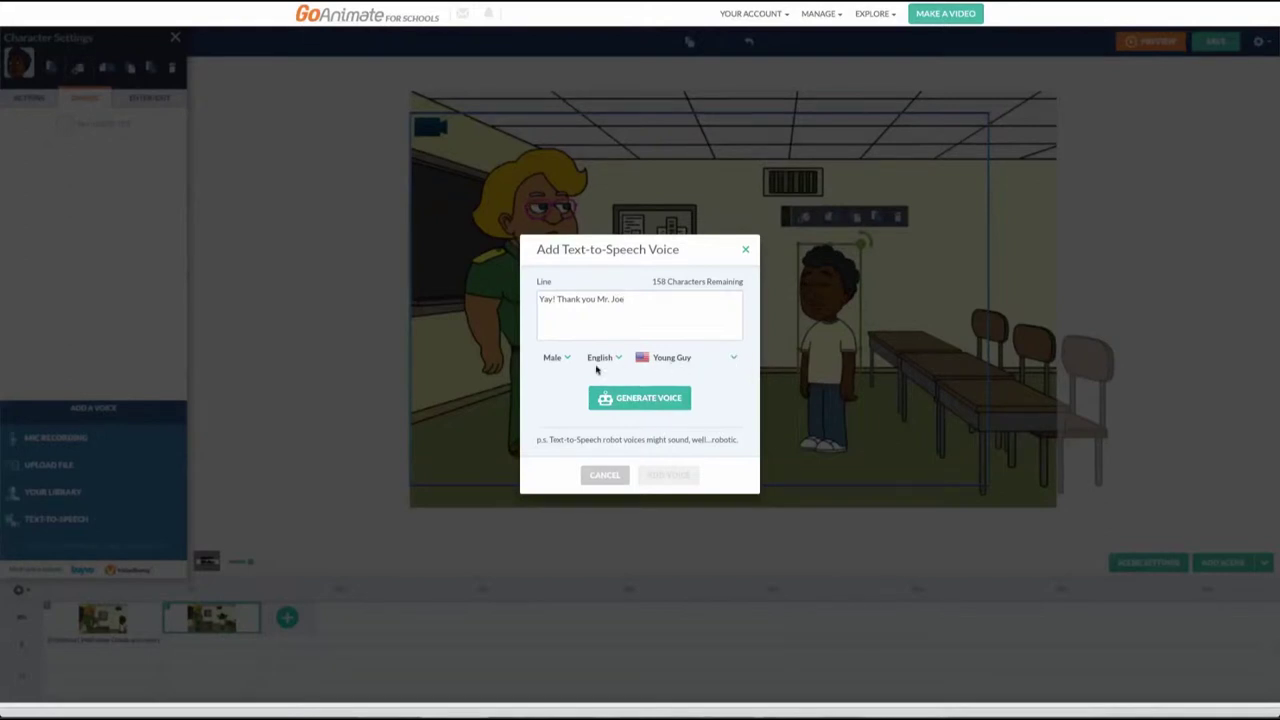
pyautogui.click(645, 399)
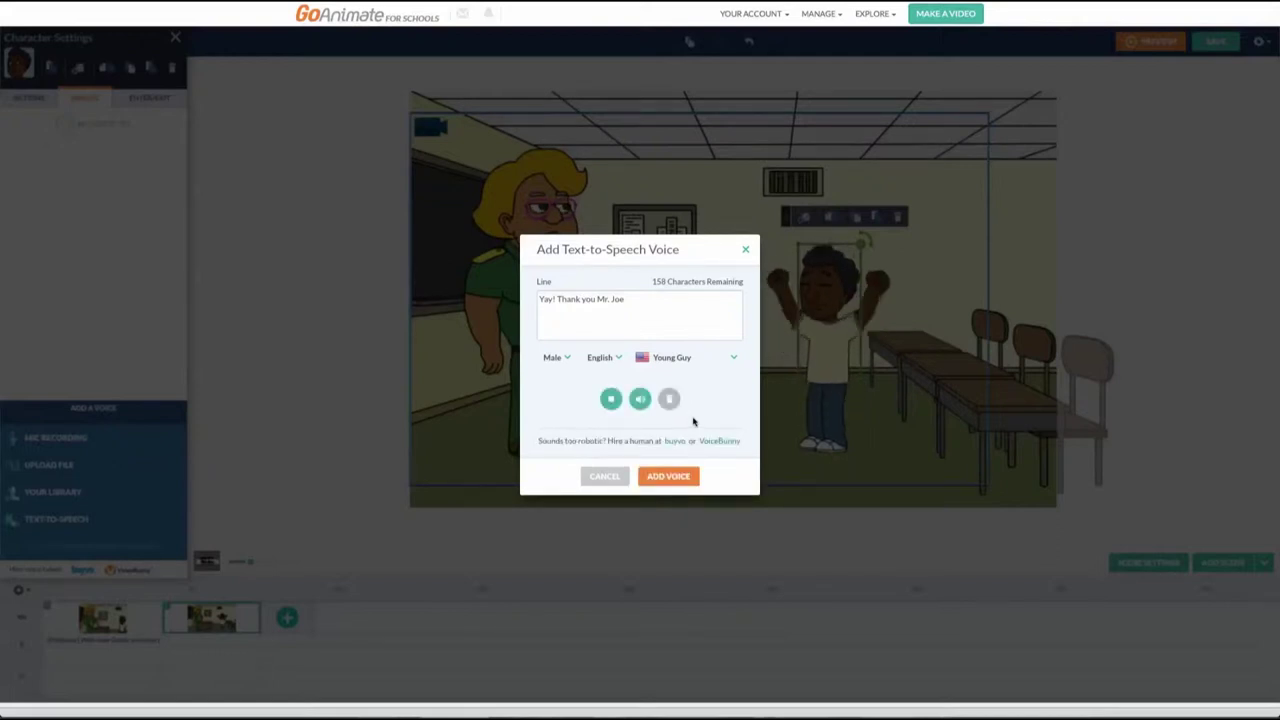
pyautogui.click(667, 476)
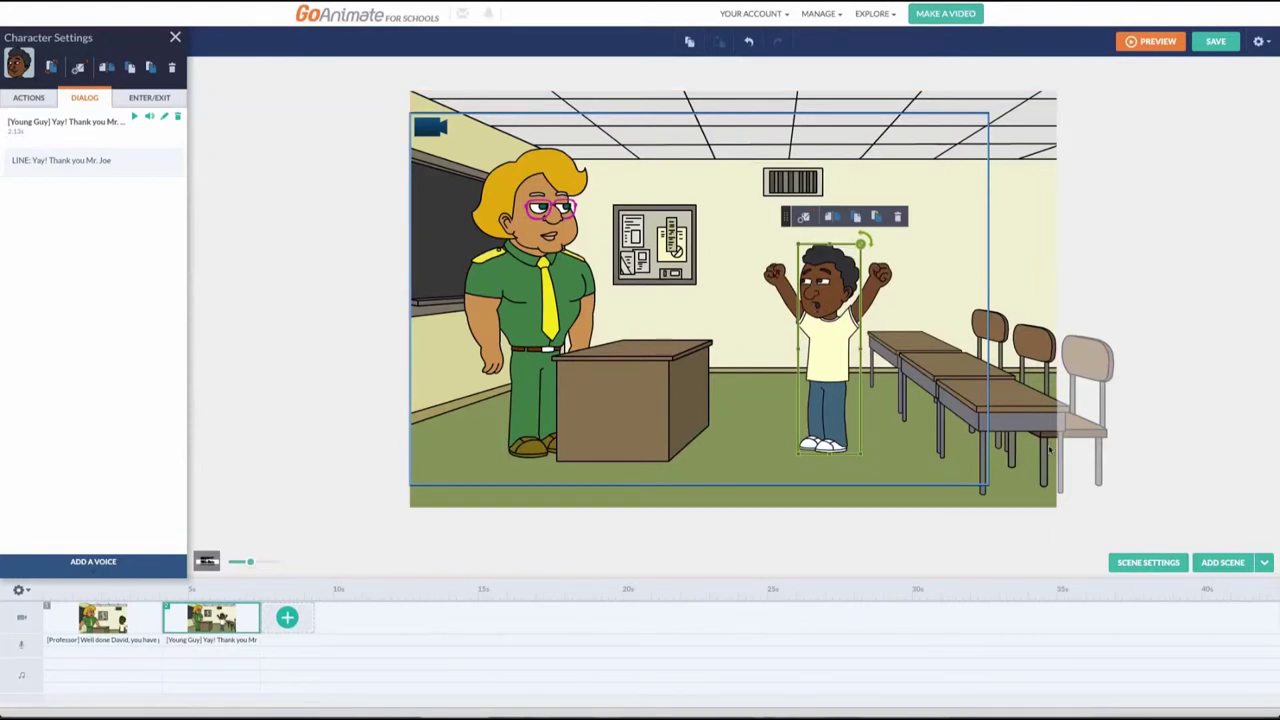
# Step: Open and close scene 2's settings, return to scene 1, and browse Sound Effects
pyautogui.click(372, 266)
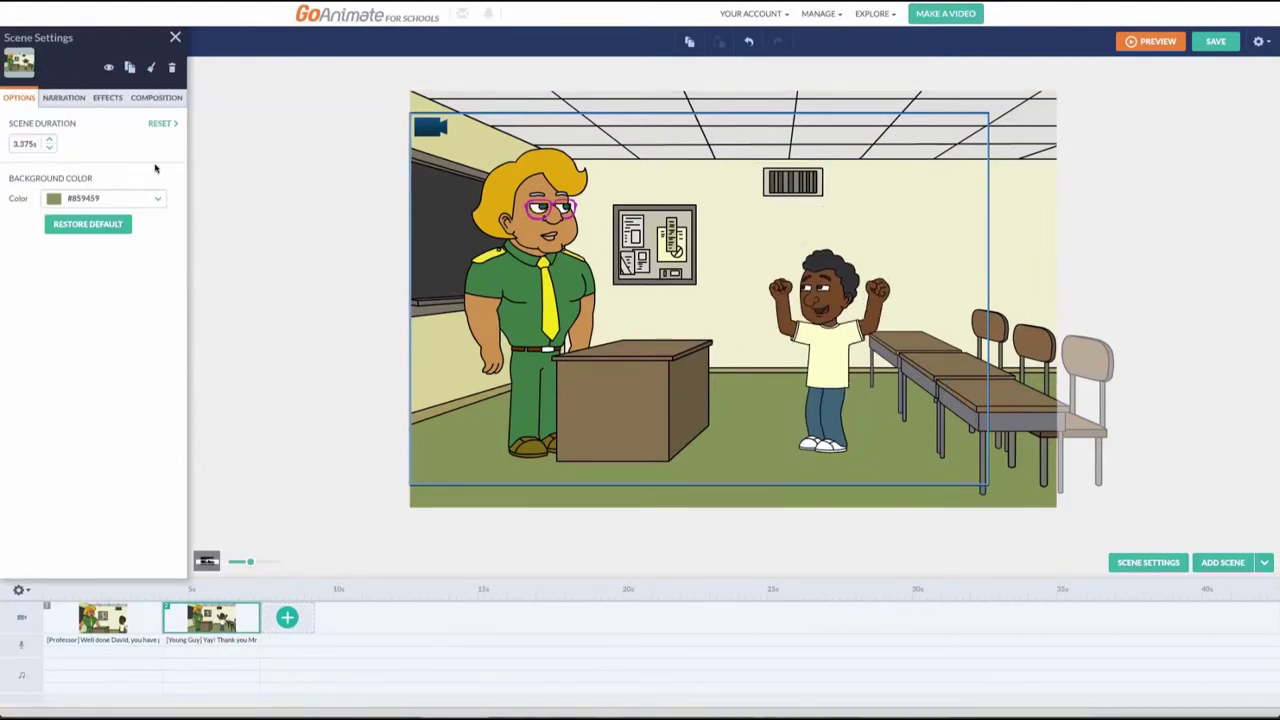
pyautogui.click(176, 38)
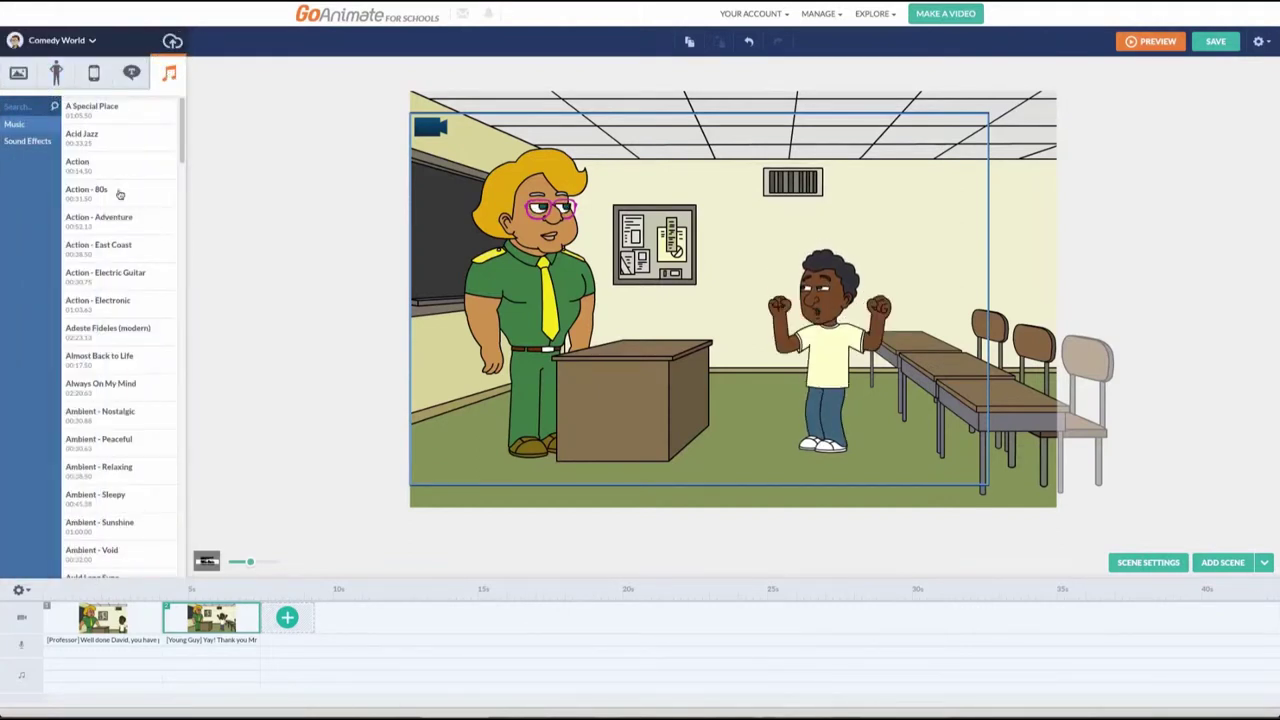
pyautogui.rightClick(104, 622)
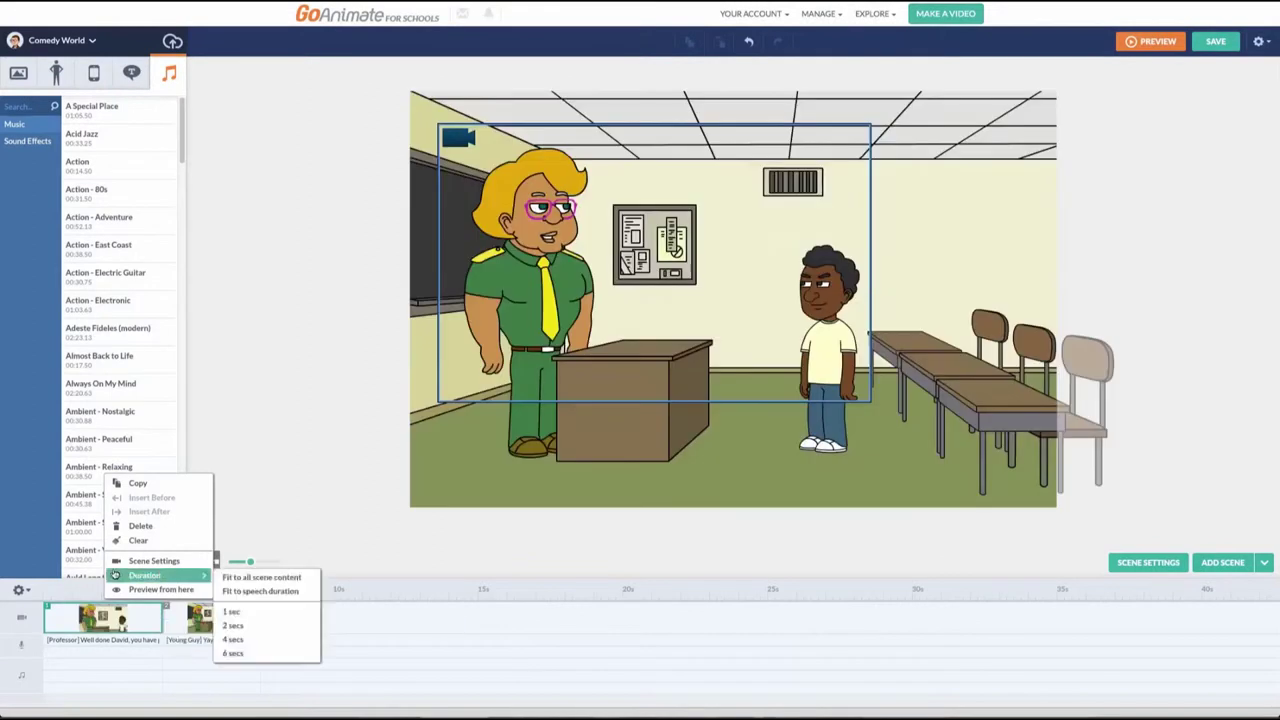
pyautogui.click(166, 76)
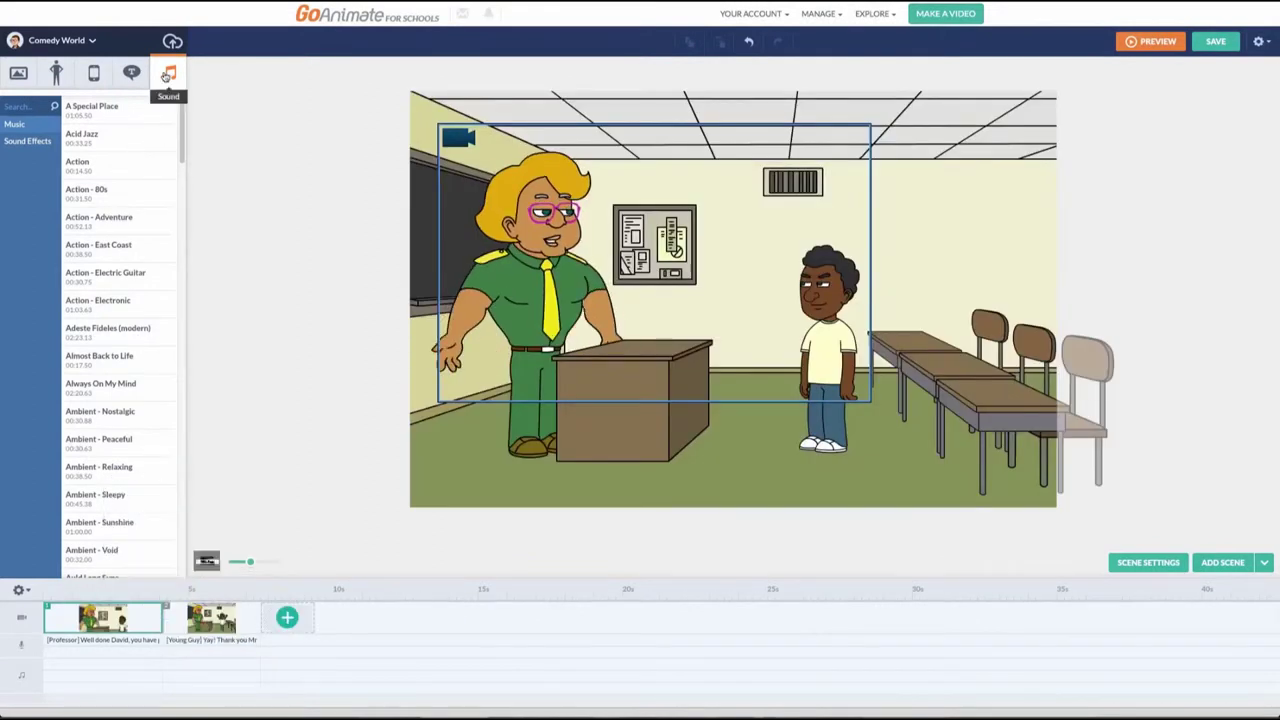
pyautogui.click(24, 140)
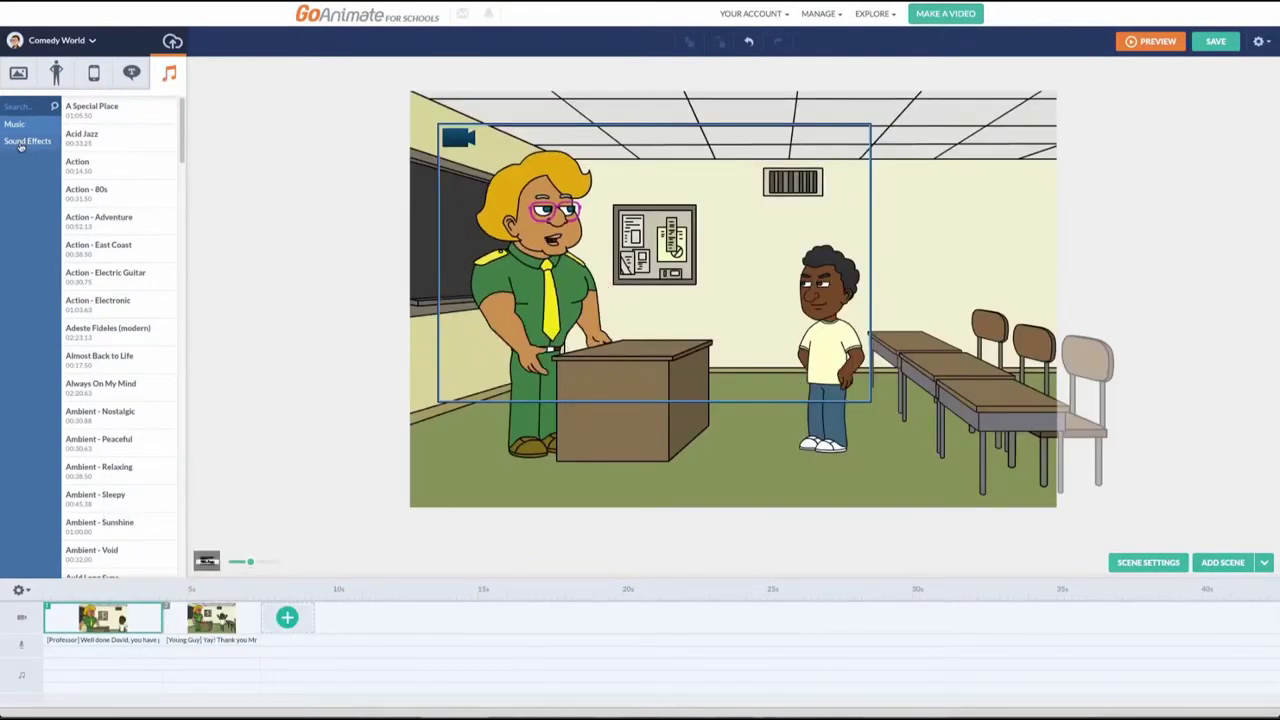
# Step: Scroll the Music library and add Creative Minds as the background track
pyautogui.click(20, 126)
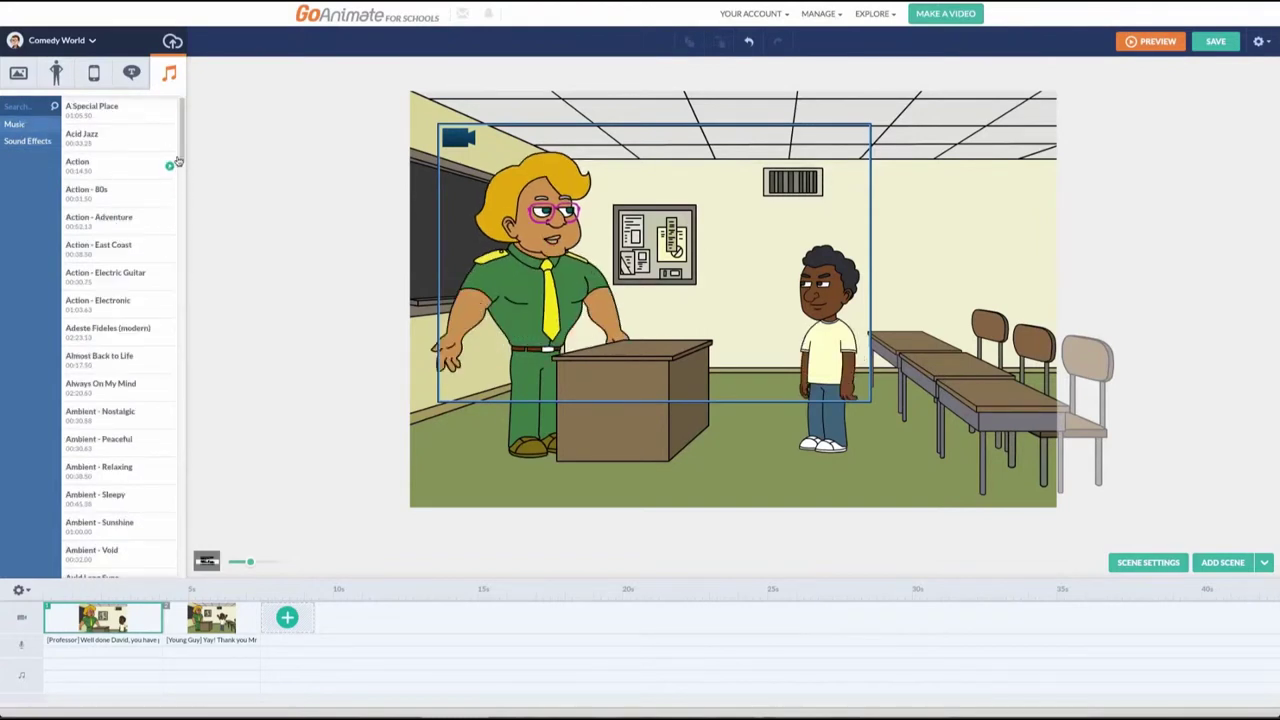
pyautogui.moveTo(183, 157); pyautogui.dragTo(183, 189)
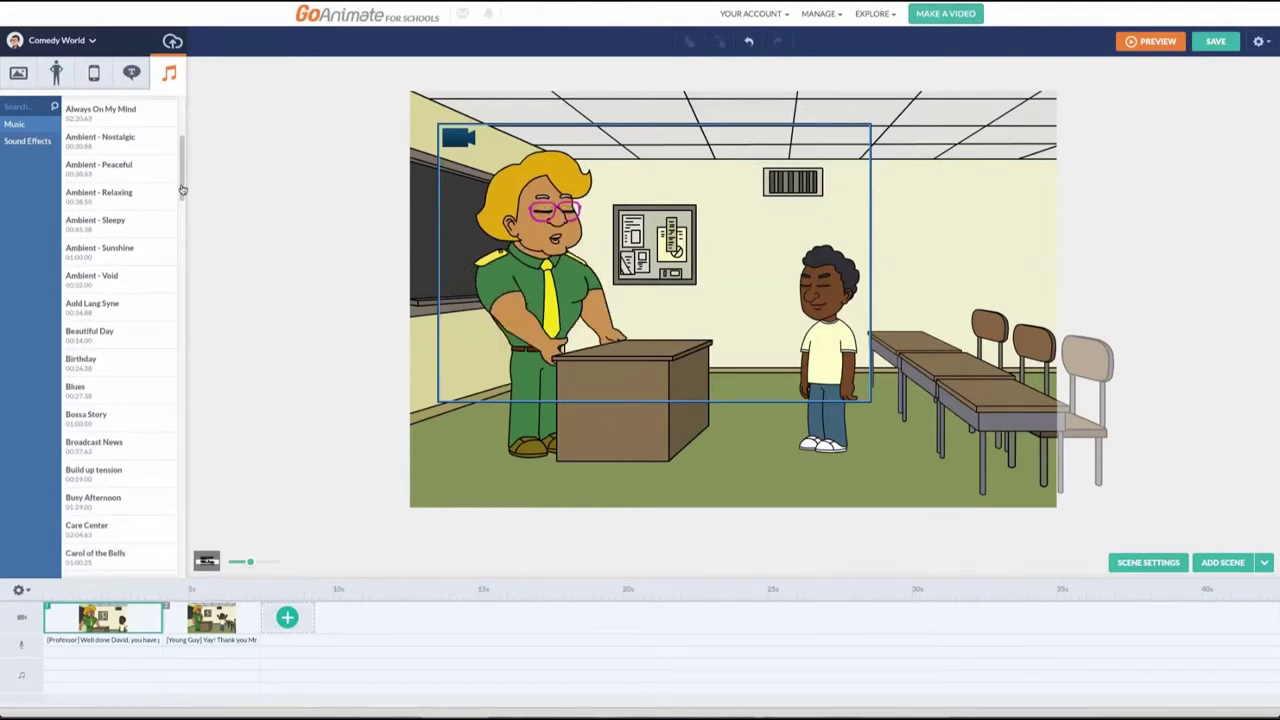
pyautogui.moveTo(183, 189); pyautogui.dragTo(178, 230)
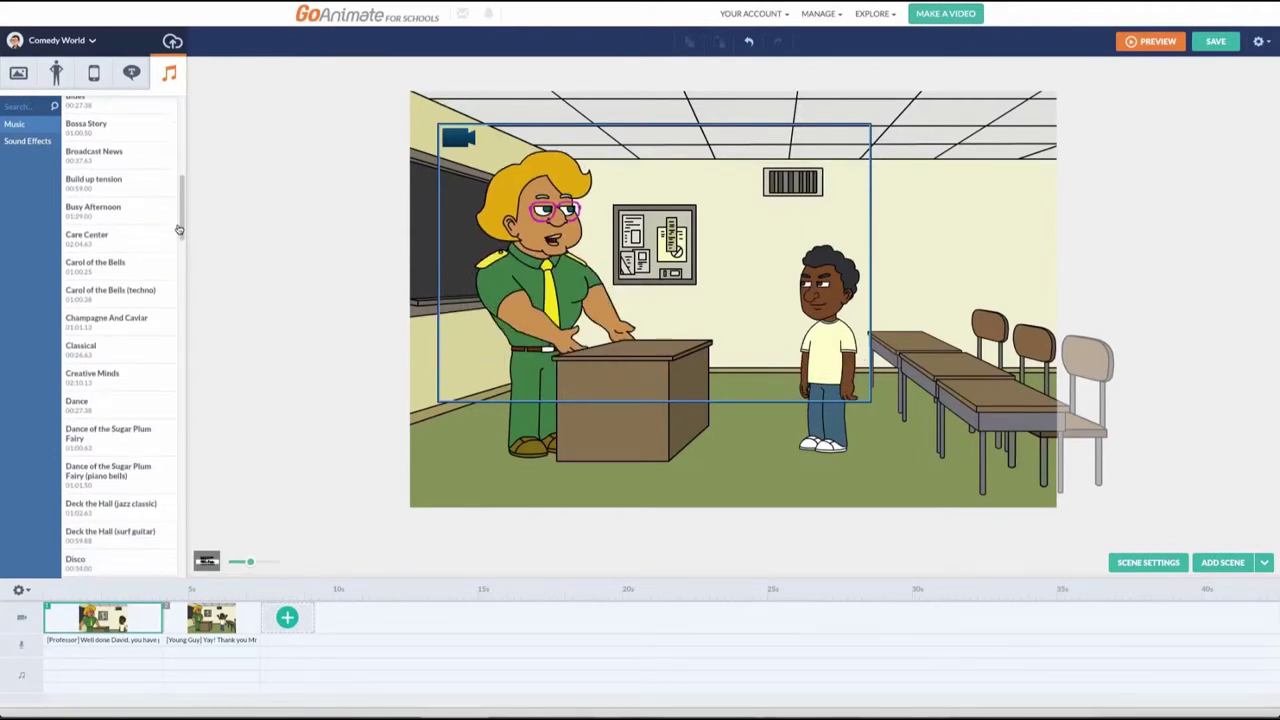
pyautogui.click(89, 383)
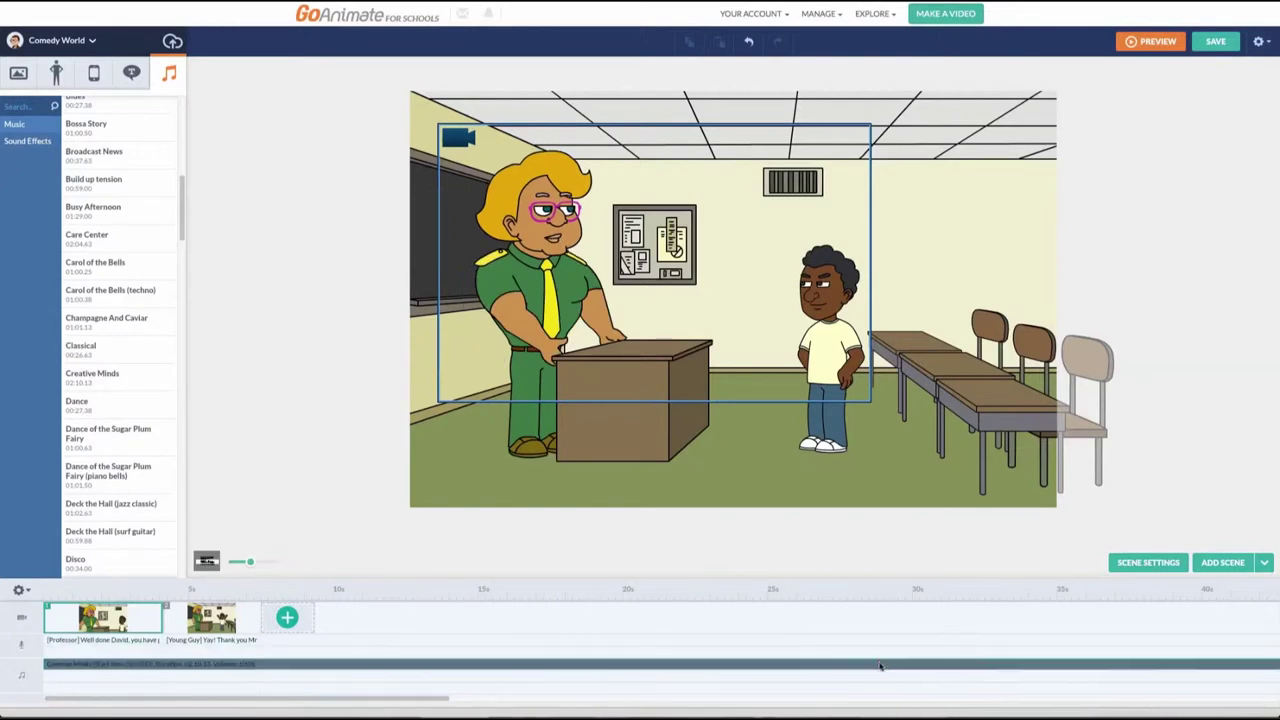
# Step: Trim the Creative Minds music bar to about 7.5 seconds, ending with scene 2
pyautogui.moveTo(437, 698); pyautogui.dragTo(1275, 708)
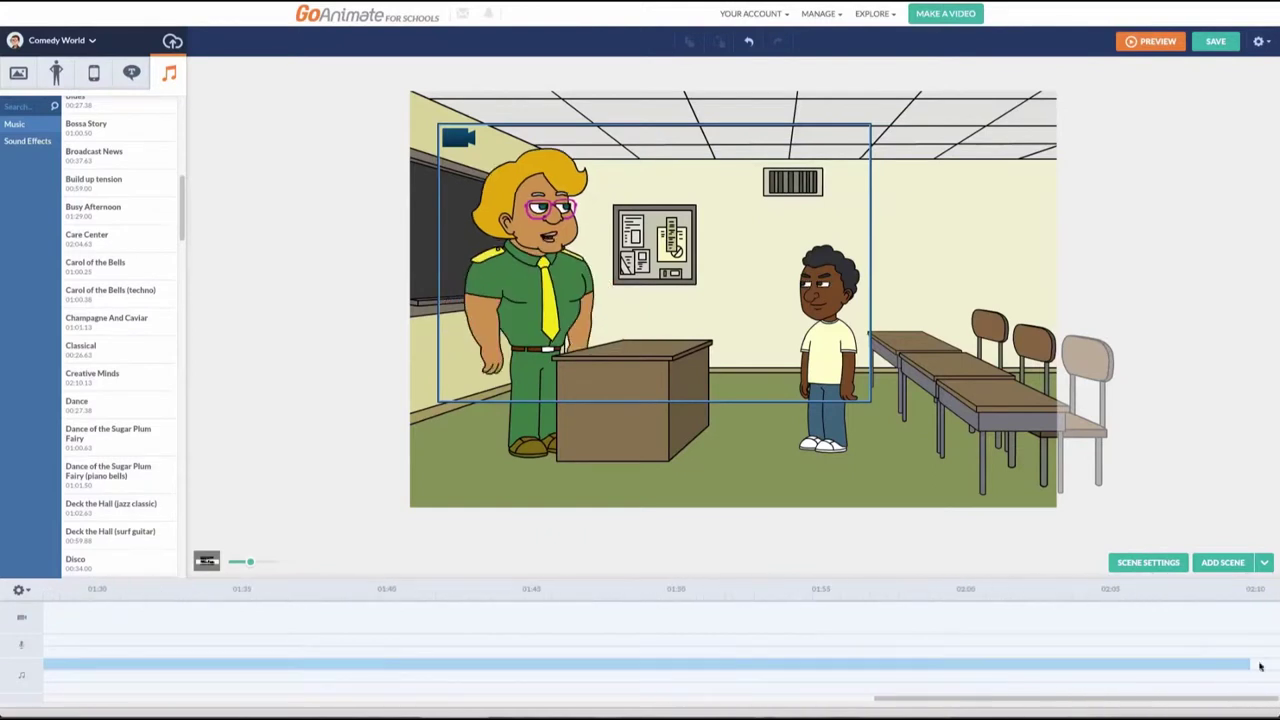
pyautogui.moveTo(1259, 665); pyautogui.dragTo(479, 686)
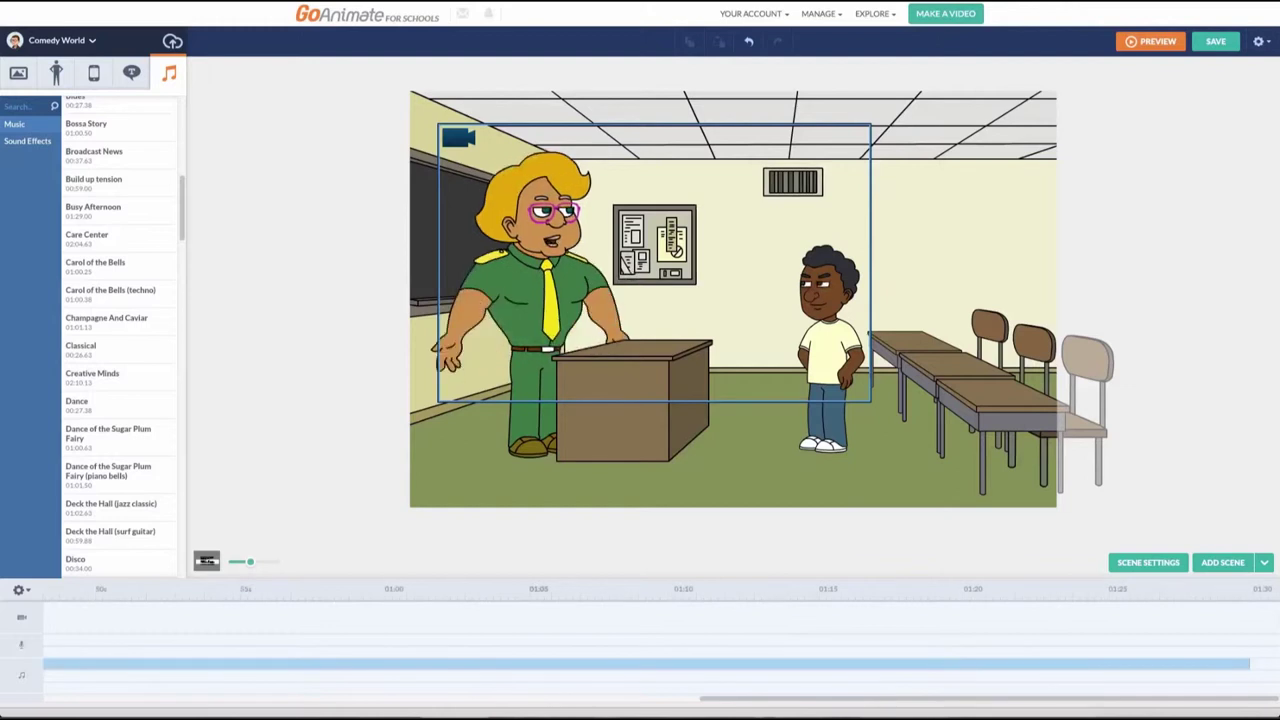
pyautogui.moveTo(1251, 666); pyautogui.dragTo(134, 677)
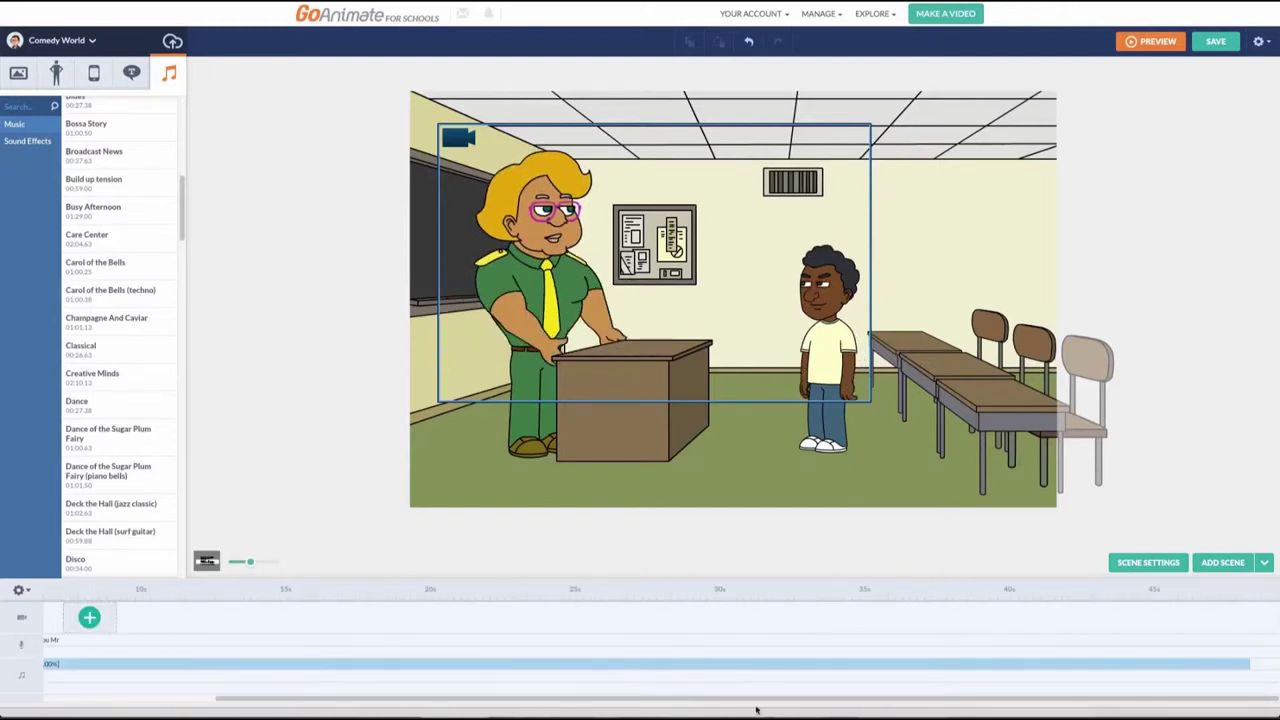
pyautogui.moveTo(1249, 664); pyautogui.dragTo(210, 666)
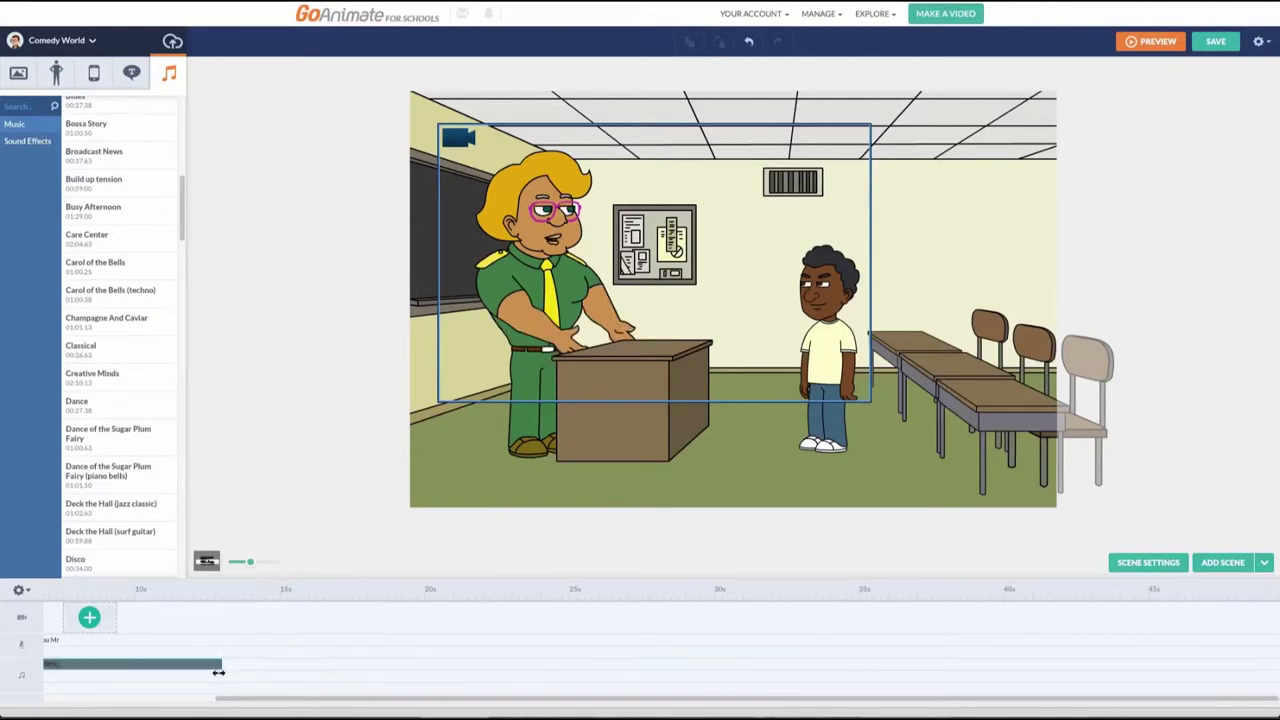
pyautogui.click(400, 663)
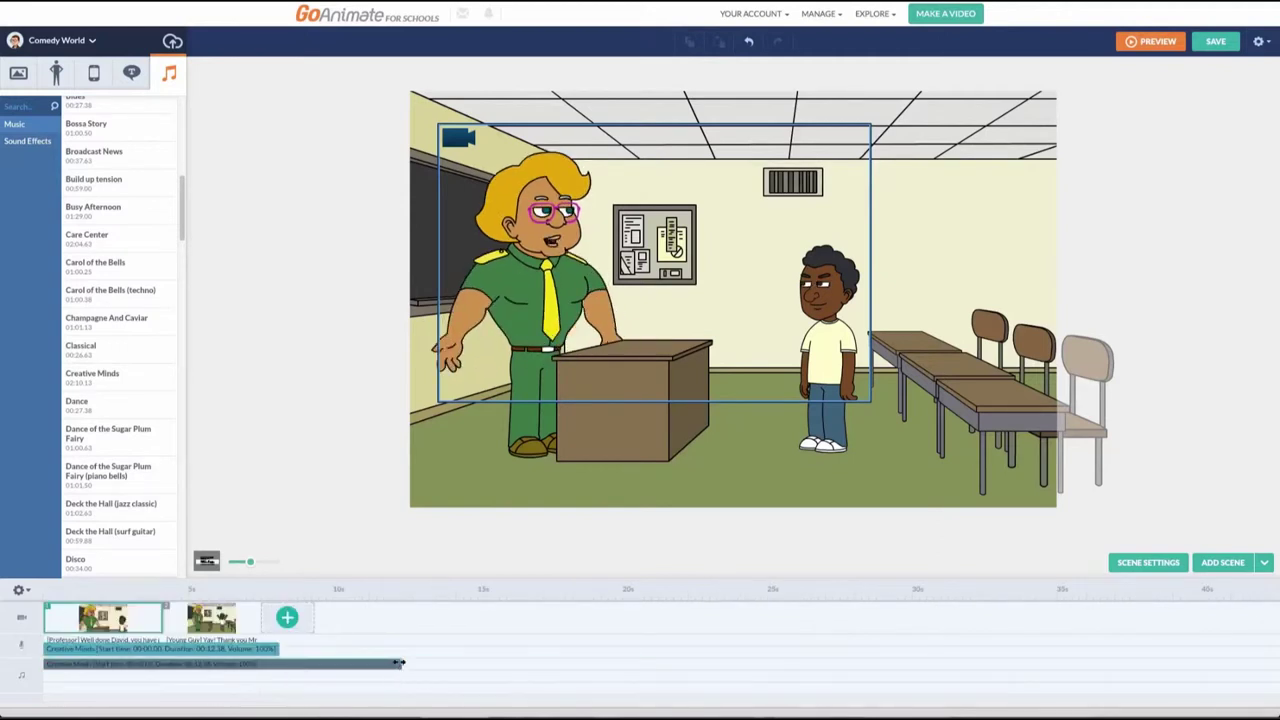
pyautogui.moveTo(403, 662); pyautogui.dragTo(318, 662)
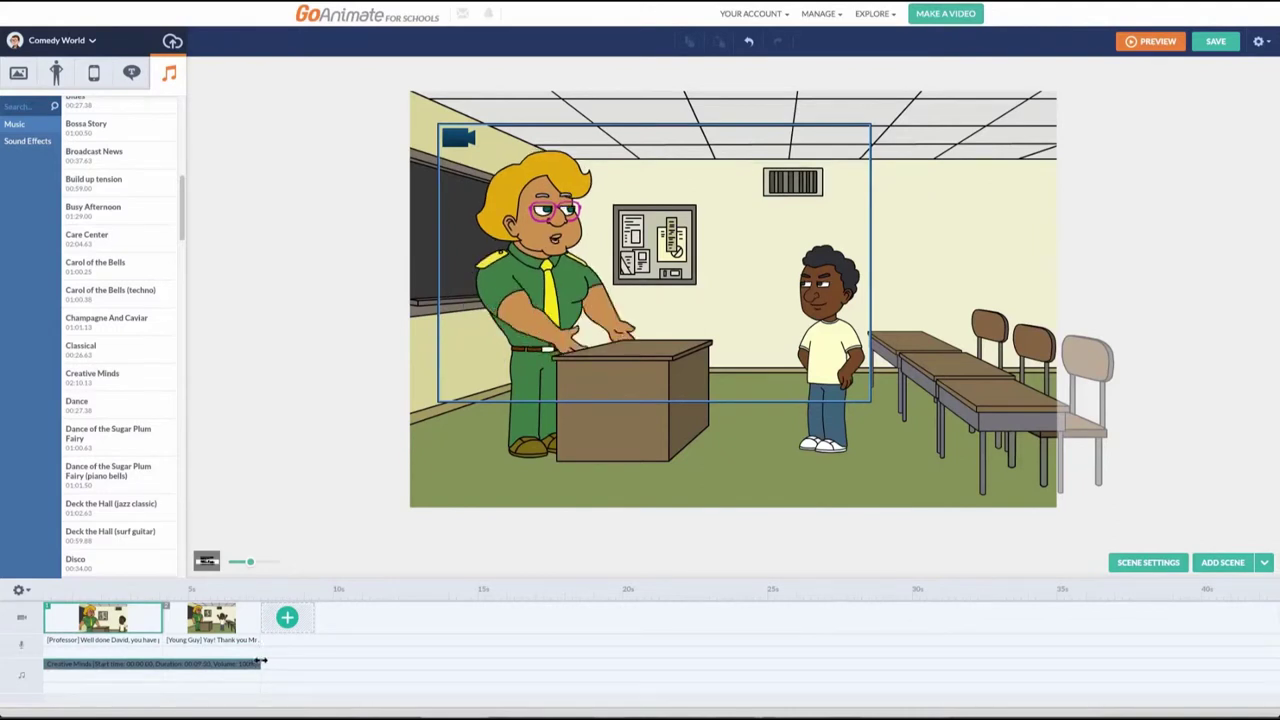
pyautogui.moveTo(257, 662); pyautogui.dragTo(200, 665)
# Step: Set the Creative Minds music to 10% volume, keeping both voice clips at 100%
pyautogui.rightClick(200, 665)
pyautogui.moveTo(236, 581)
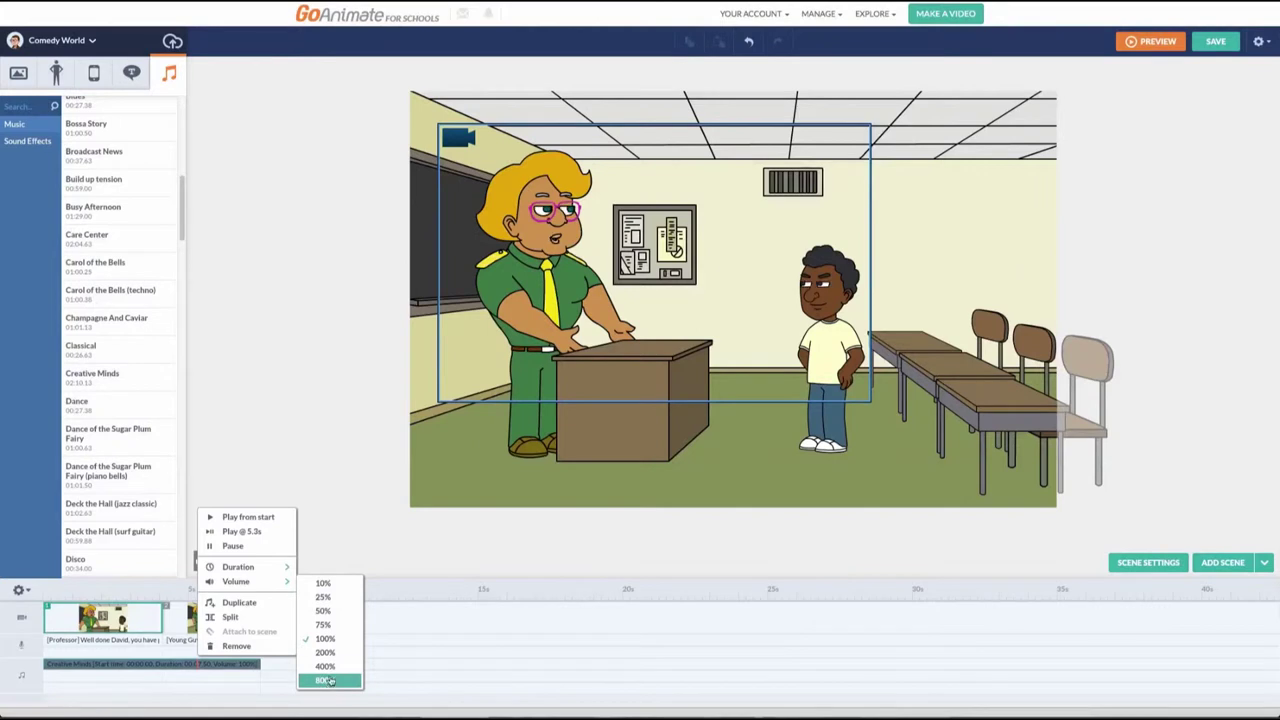
pyautogui.click(340, 590)
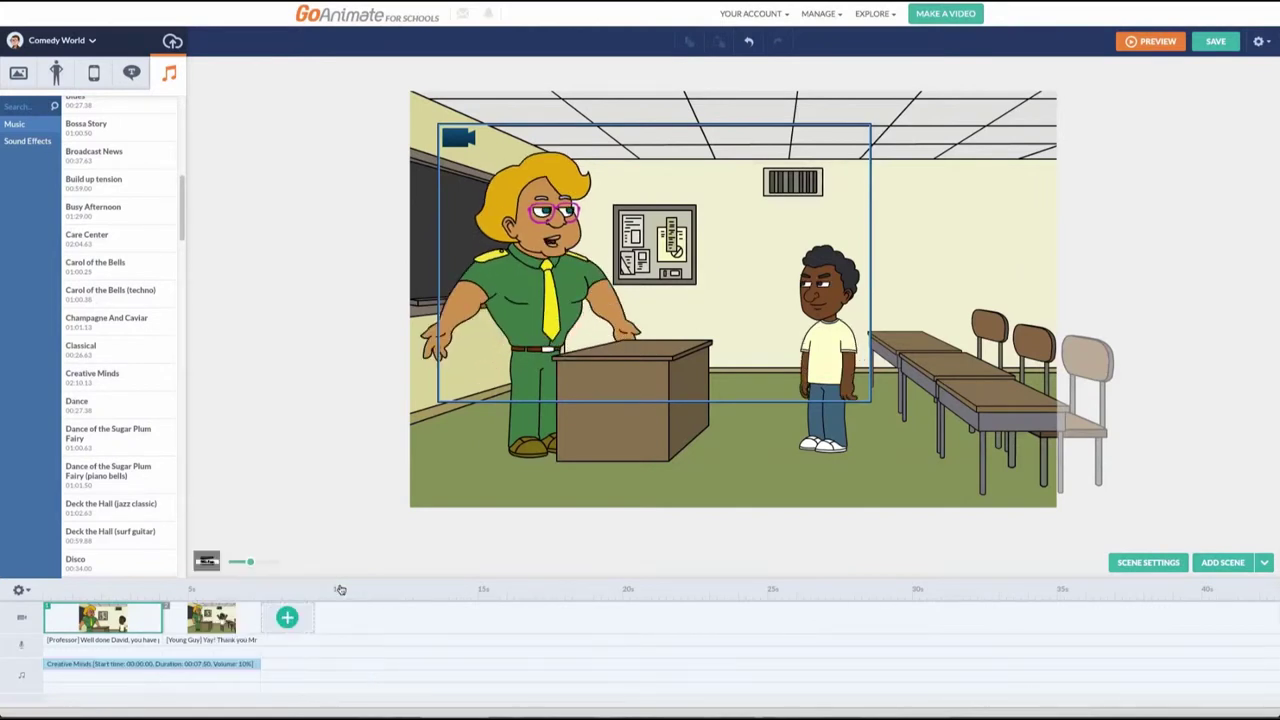
pyautogui.rightClick(205, 640)
pyautogui.moveTo(240, 557)
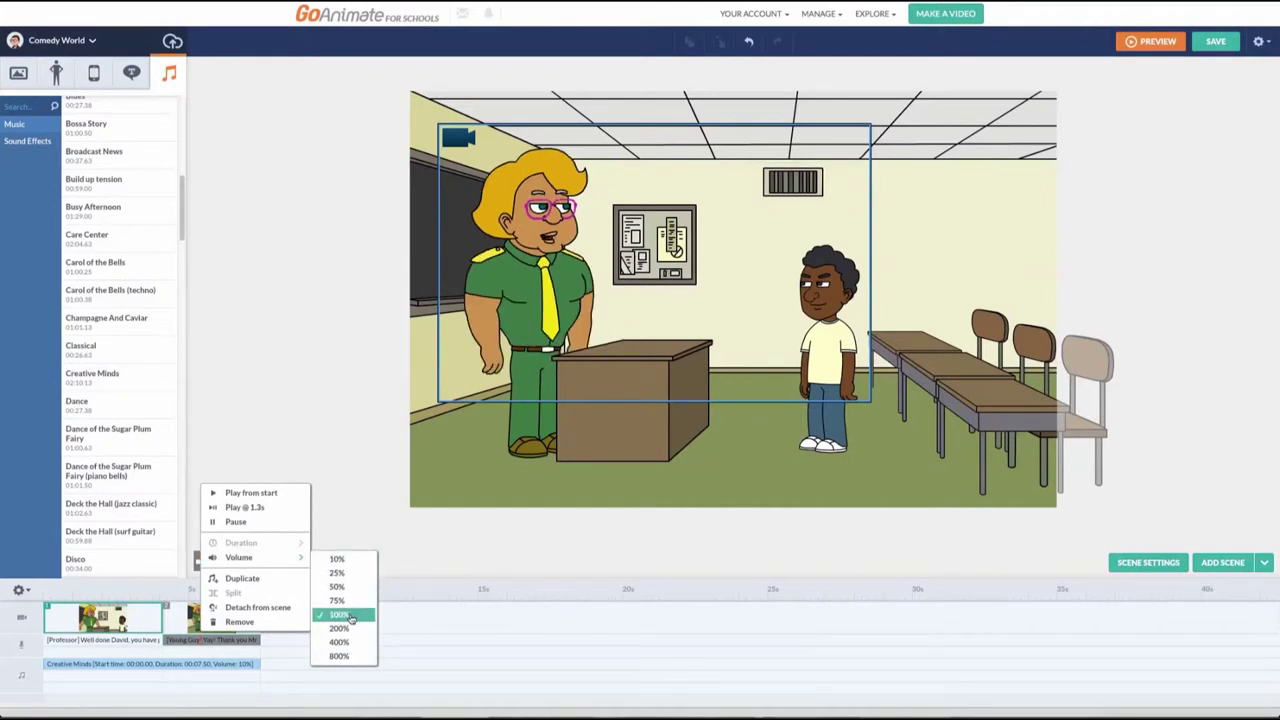
pyautogui.click(345, 615)
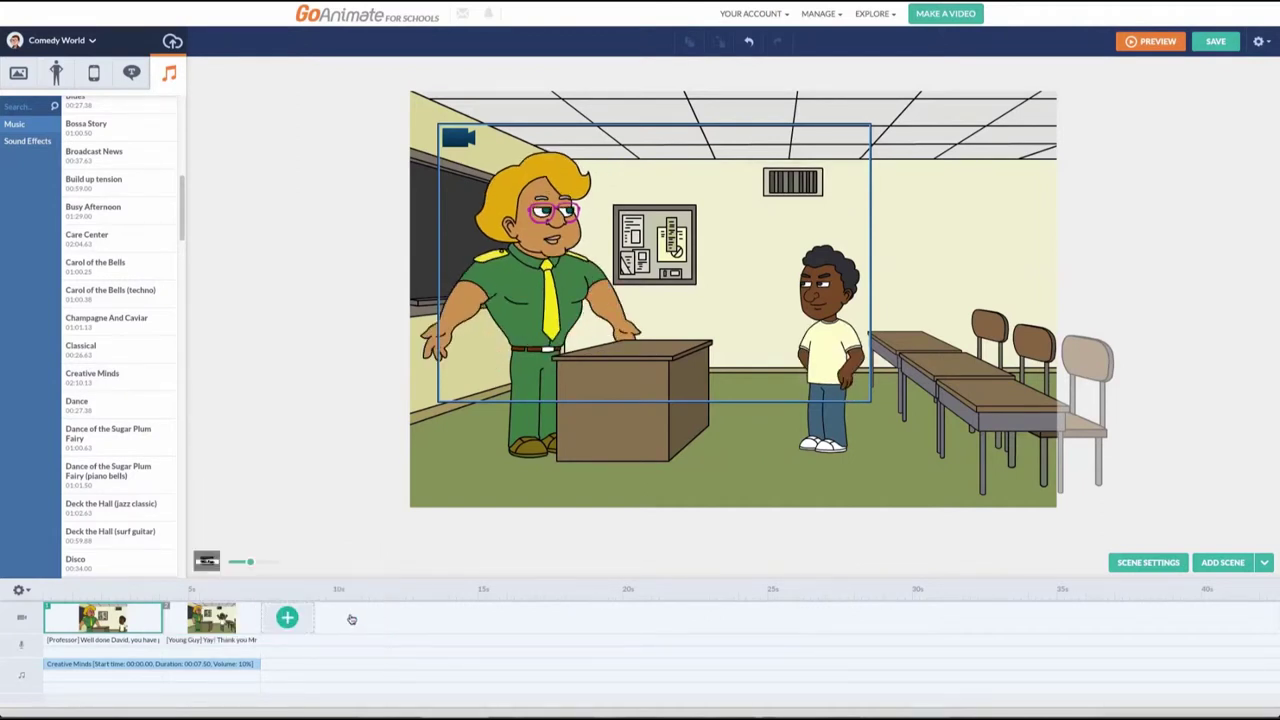
pyautogui.rightClick(134, 642)
pyautogui.moveTo(167, 557)
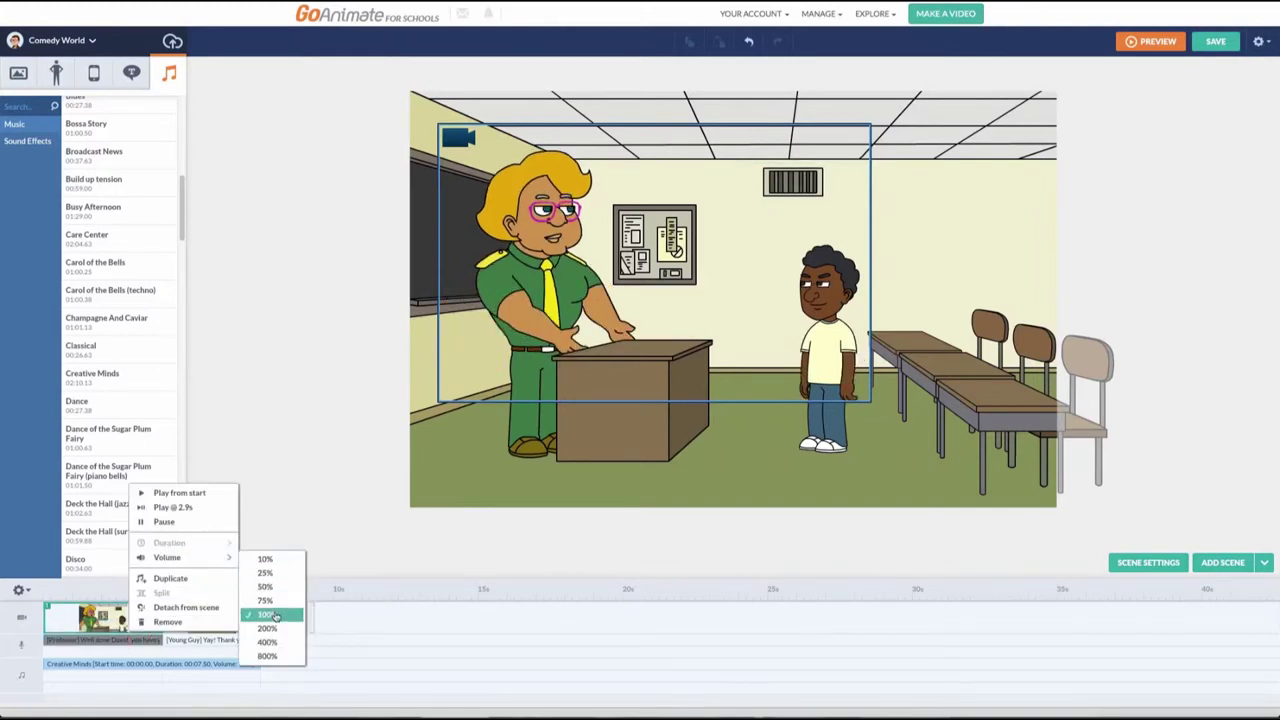
pyautogui.click(273, 617)
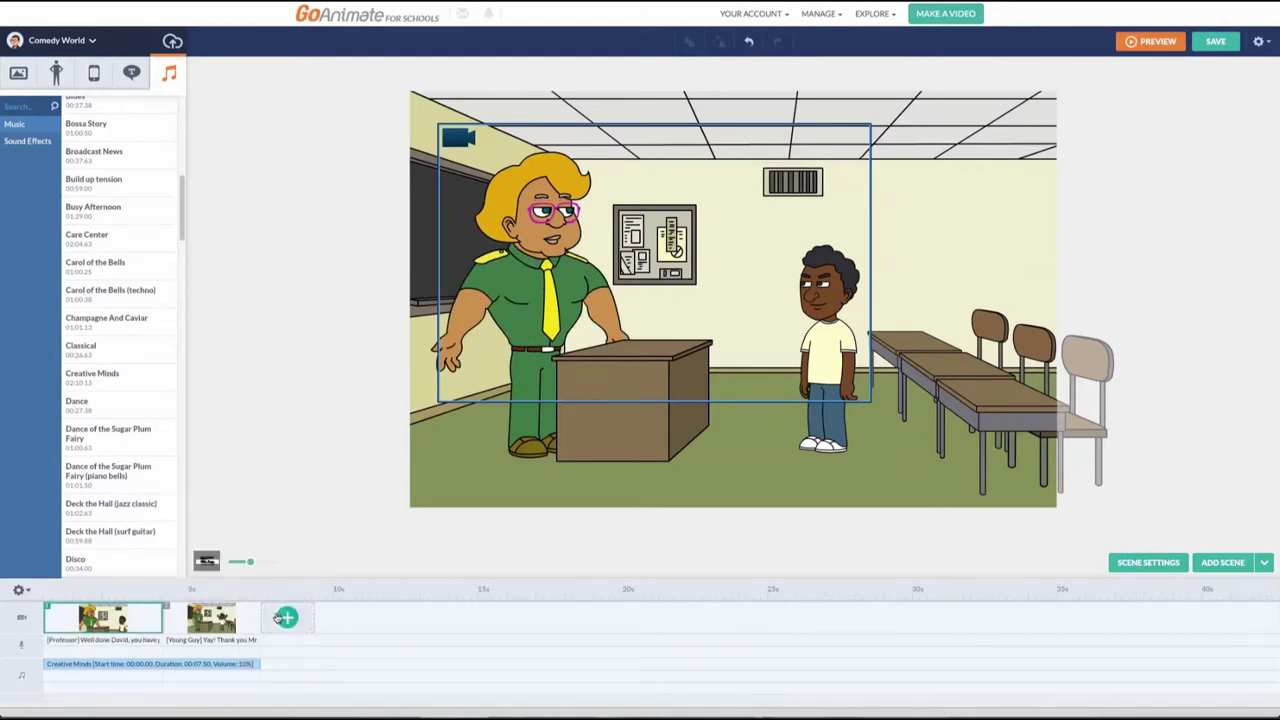
# Step: Preview the animation from the first scene, then return to editing
pyautogui.rightClick(48, 608)
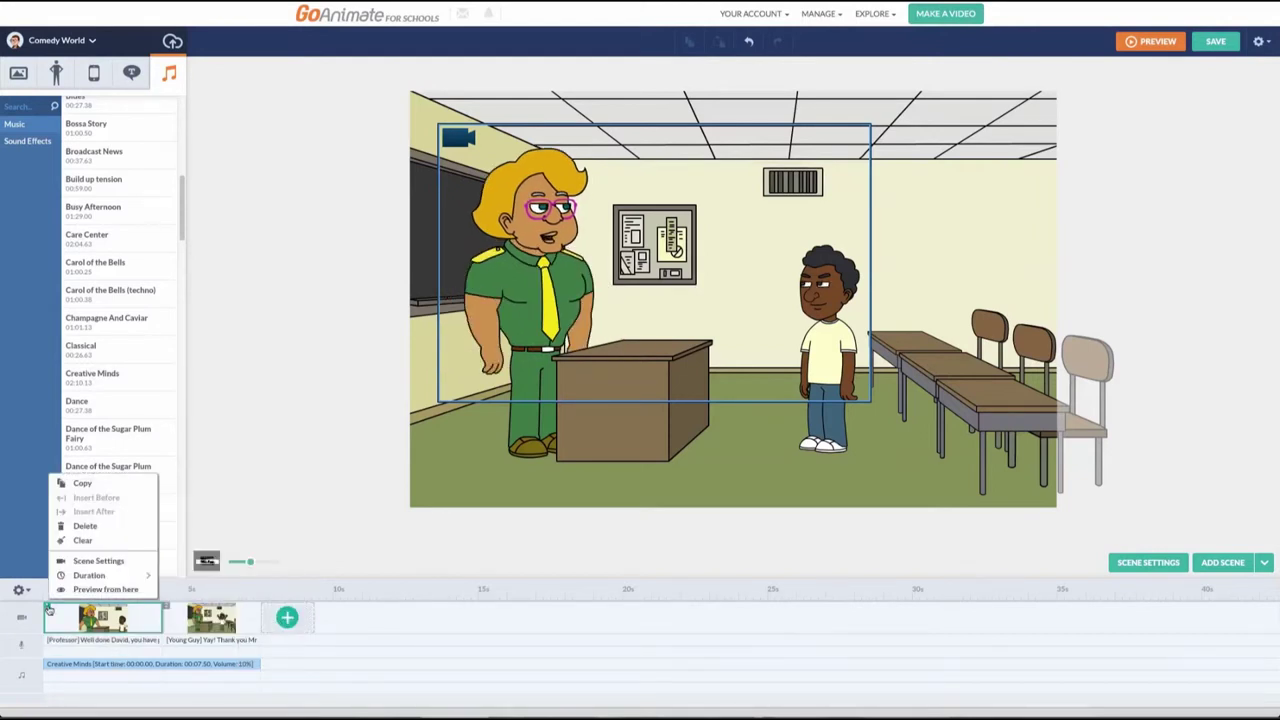
pyautogui.click(105, 590)
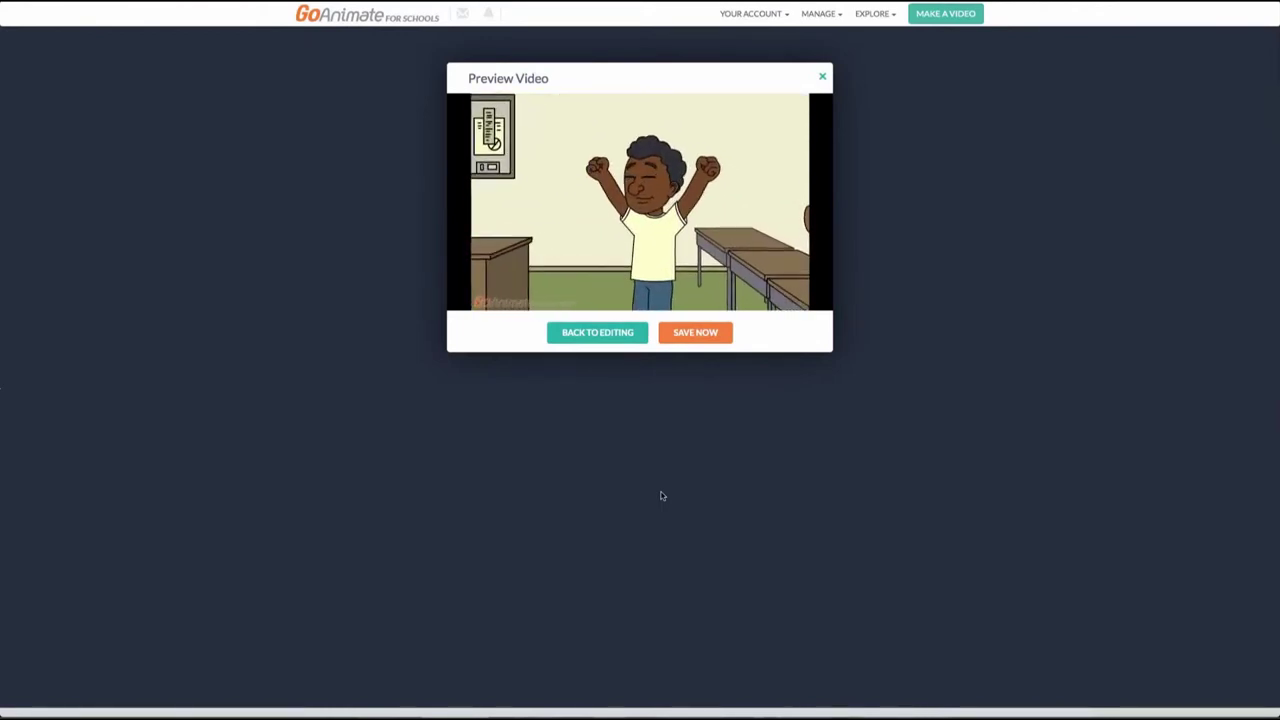
pyautogui.click(603, 336)
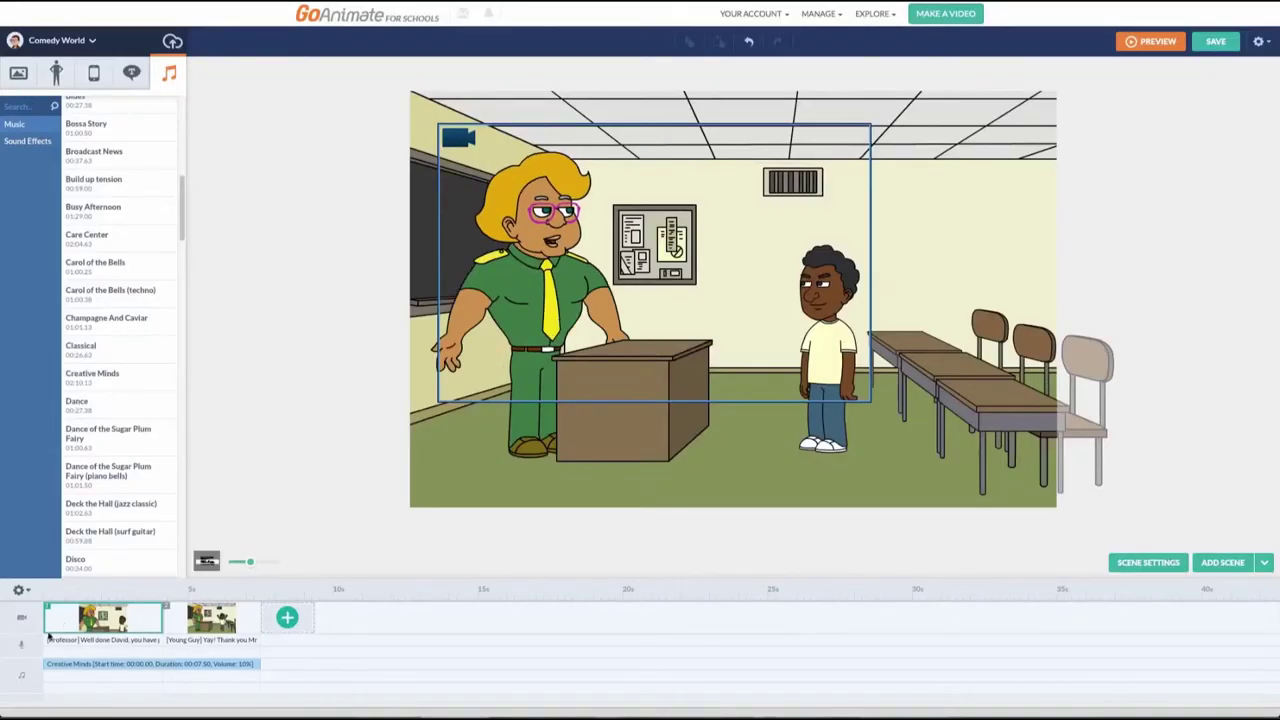
# Step: Move on to the second scene with the Sound Effects library listed
pyautogui.rightClick(90, 638)
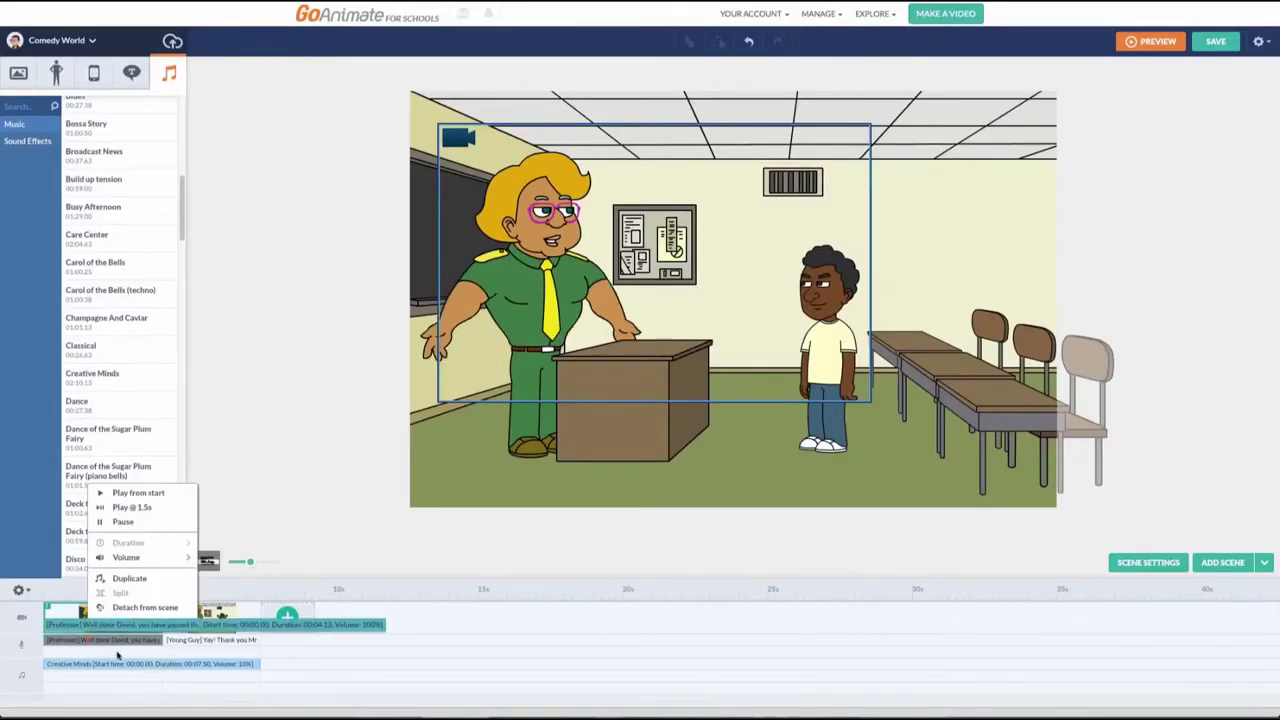
pyautogui.rightClick(110, 640)
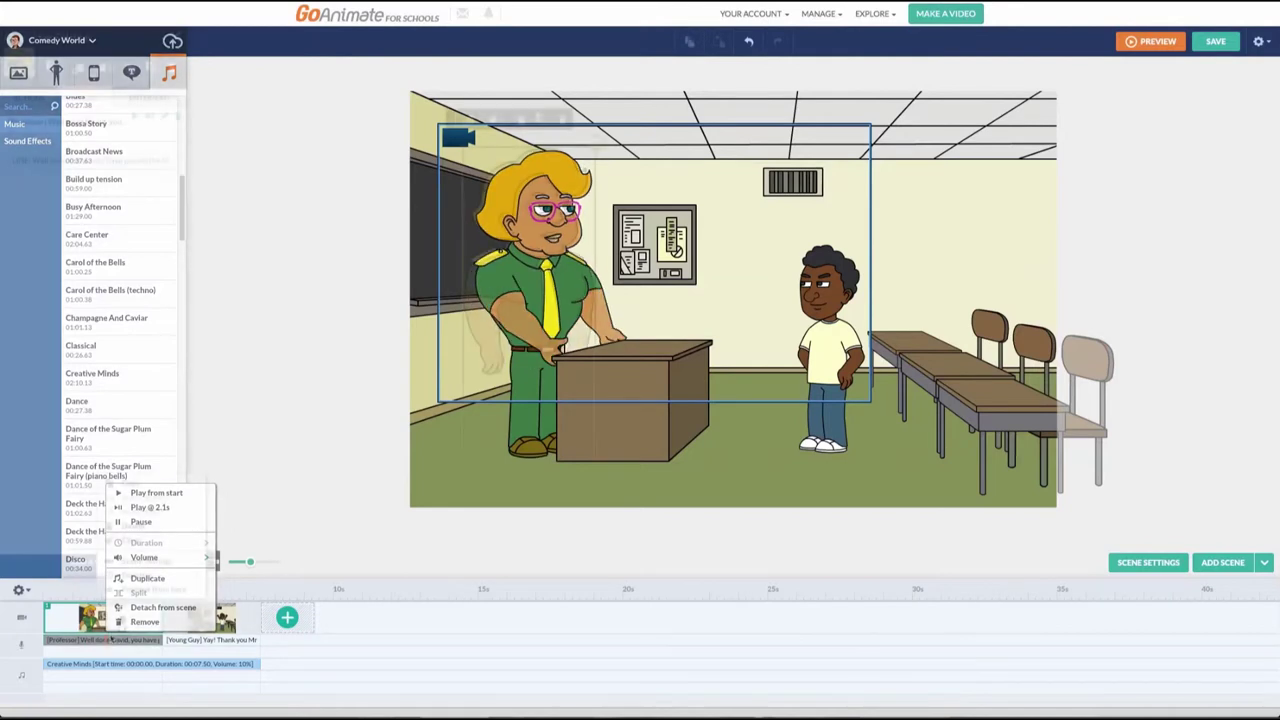
pyautogui.rightClick(205, 617)
pyautogui.click(10, 143)
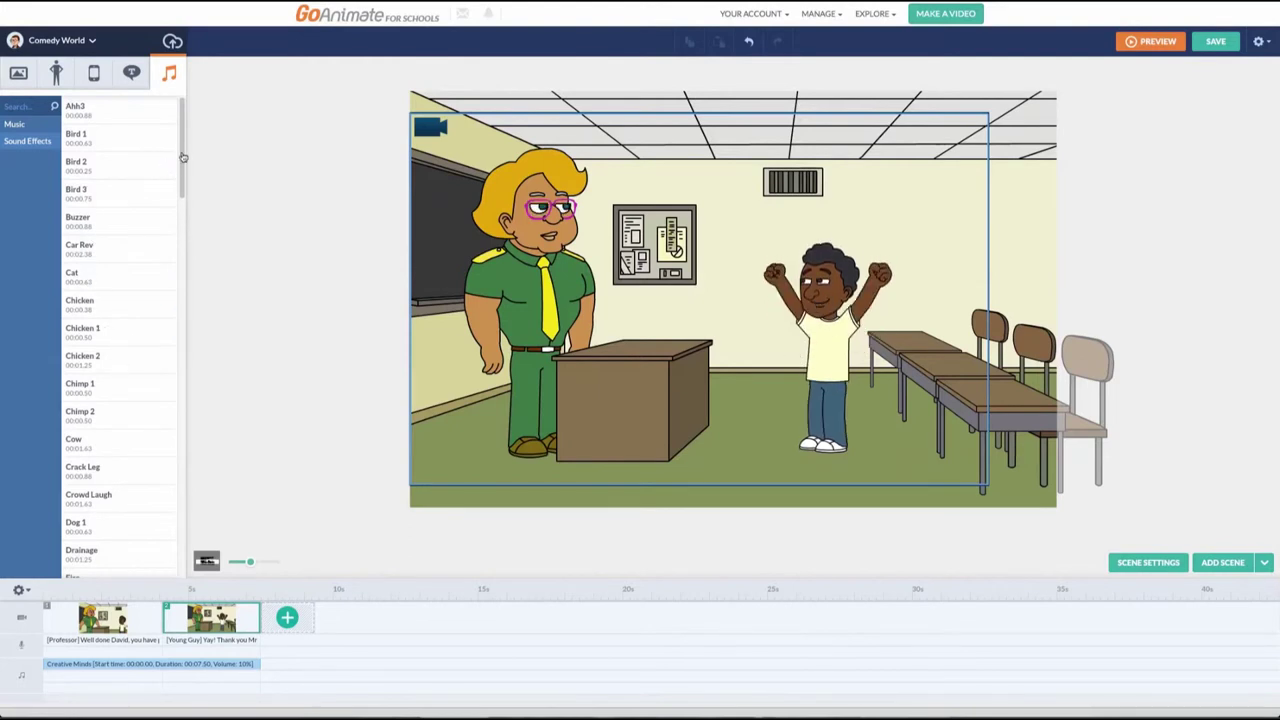
# Step: Scroll through the Sound Effects list and listen to the Thx sound
pyautogui.moveTo(181, 165); pyautogui.dragTo(181, 291)
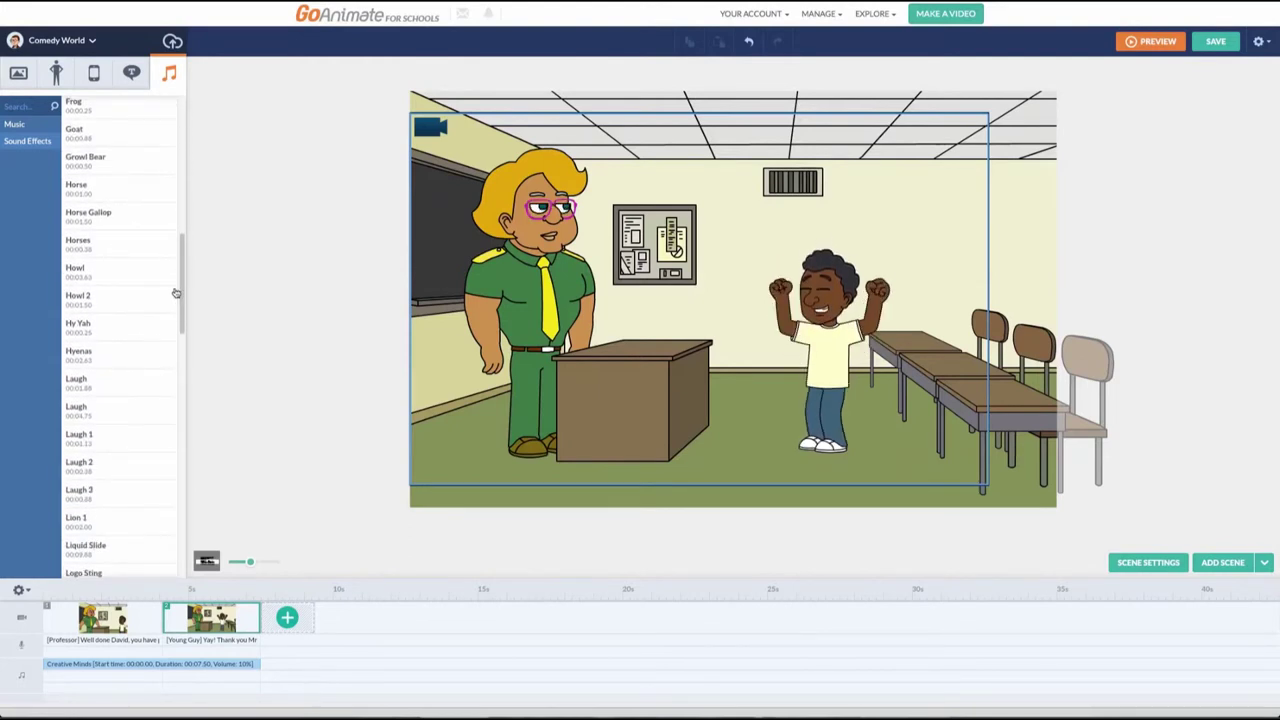
pyautogui.scroll(-1, 98, 304)
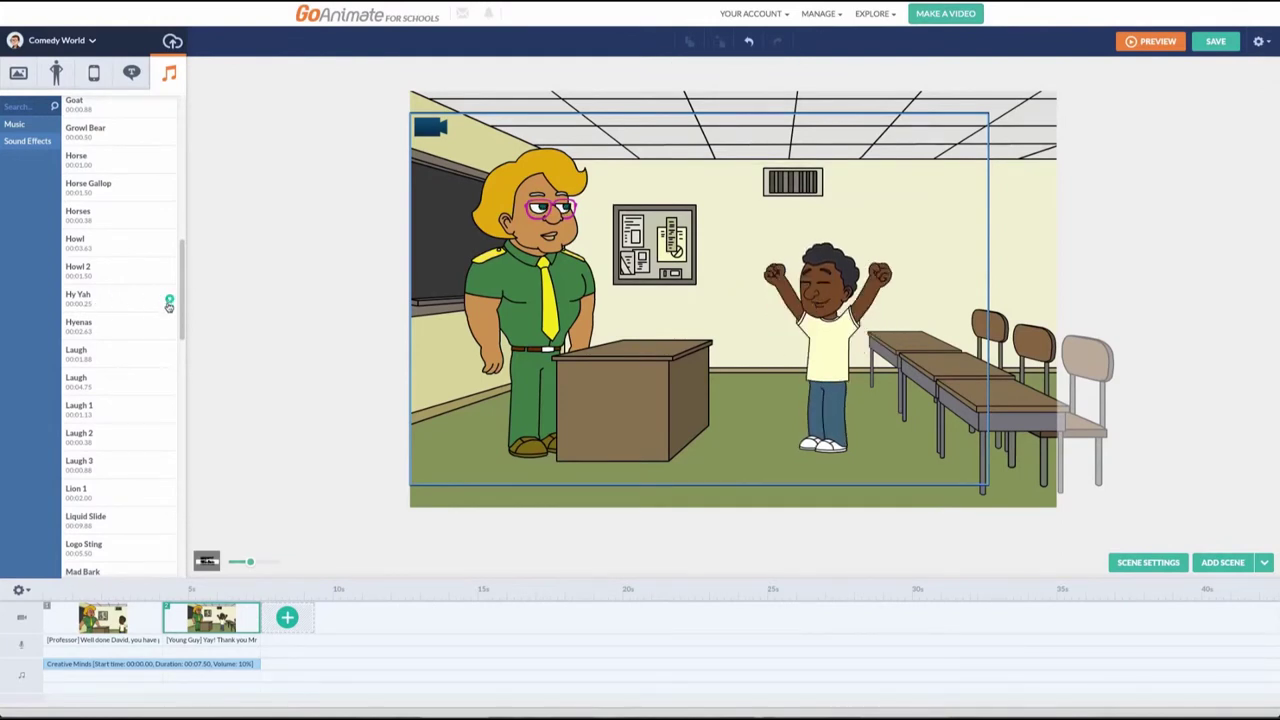
pyautogui.moveTo(183, 303); pyautogui.dragTo(191, 543)
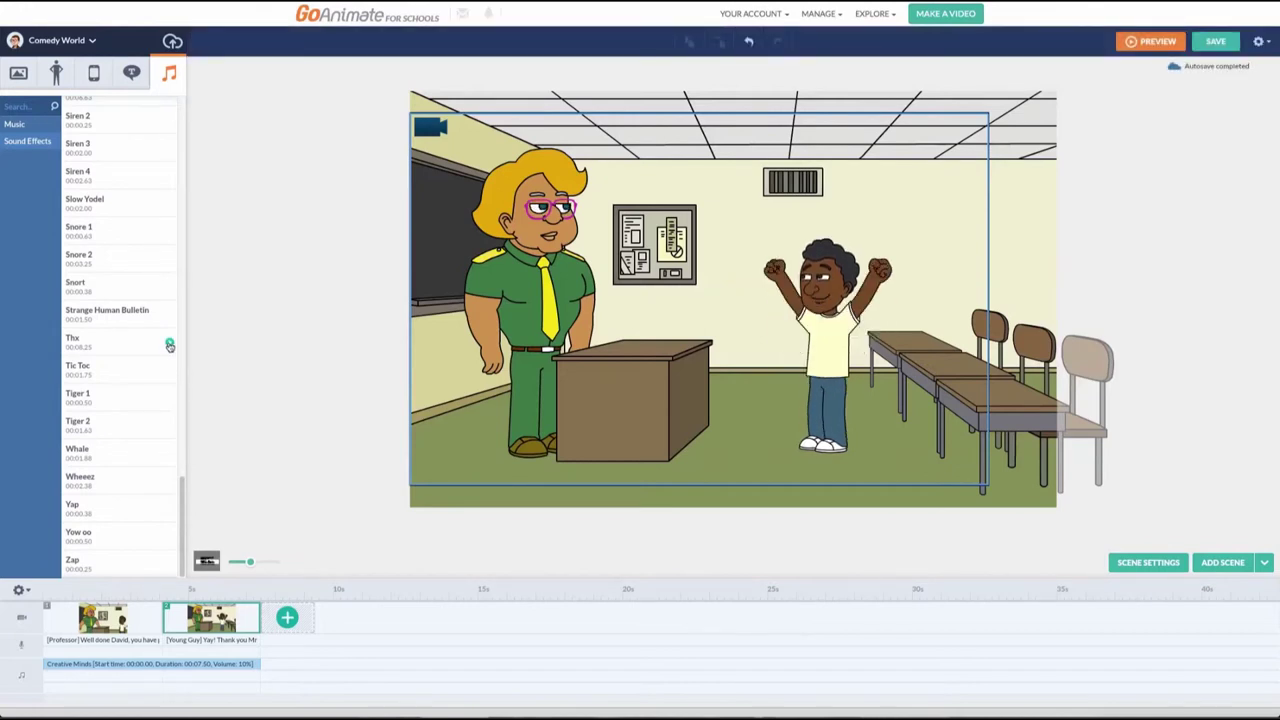
pyautogui.click(83, 344)
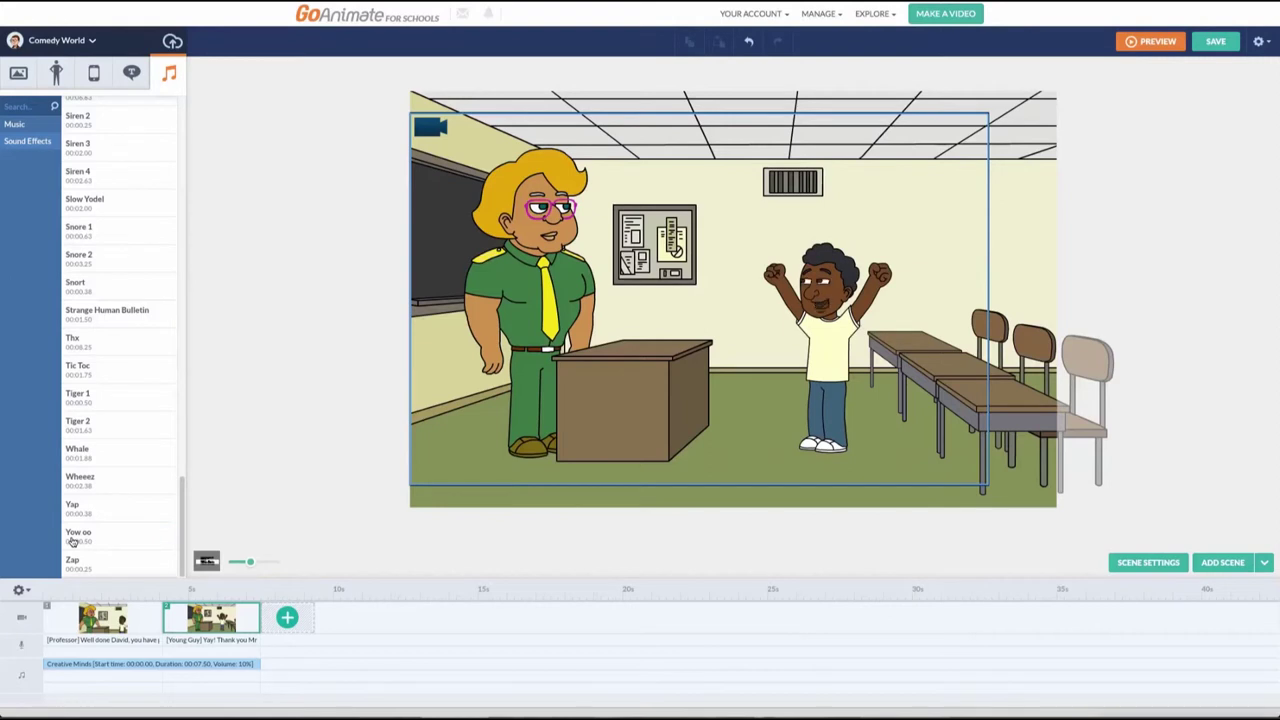
# Step: Place Yow oo near the start of scene 2 and set its volume to 50%
pyautogui.moveTo(72, 541); pyautogui.dragTo(178, 682)
pyautogui.moveTo(170, 677); pyautogui.dragTo(185, 684)
pyautogui.rightClick(182, 679)
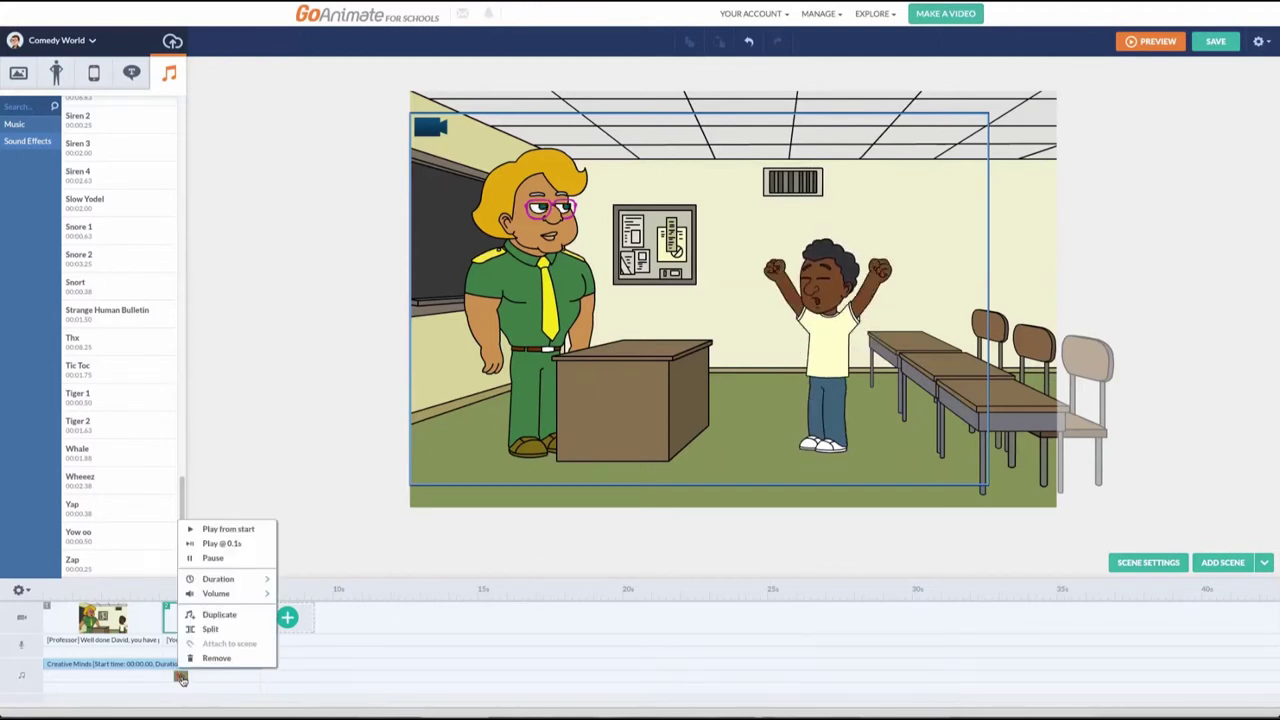
pyautogui.moveTo(216, 593)
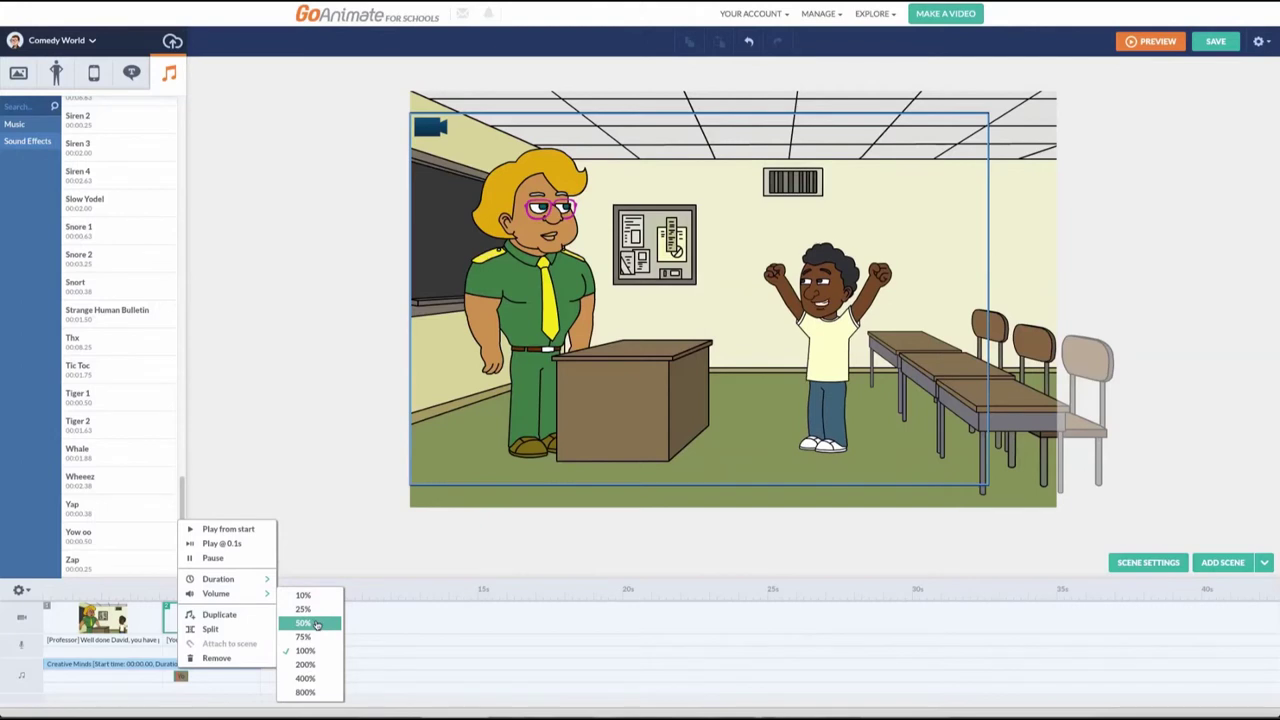
pyautogui.click(316, 625)
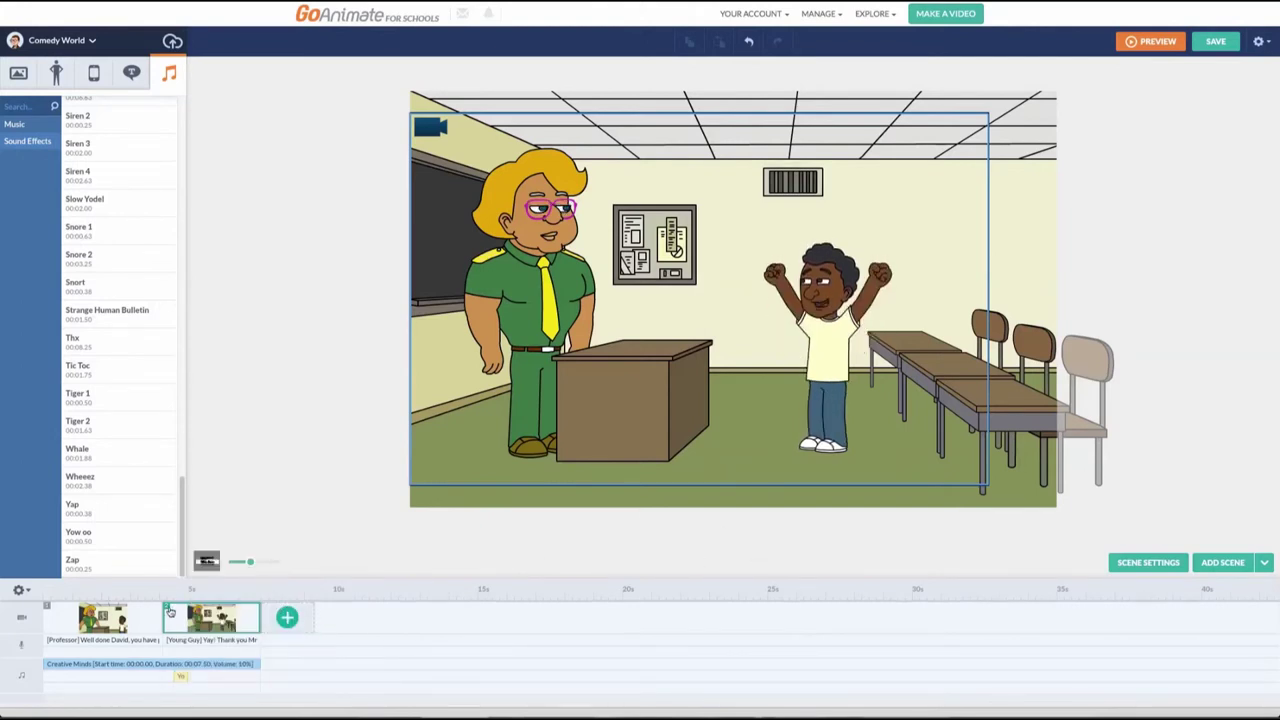
pyautogui.rightClick(176, 606)
pyautogui.moveTo(212, 576)
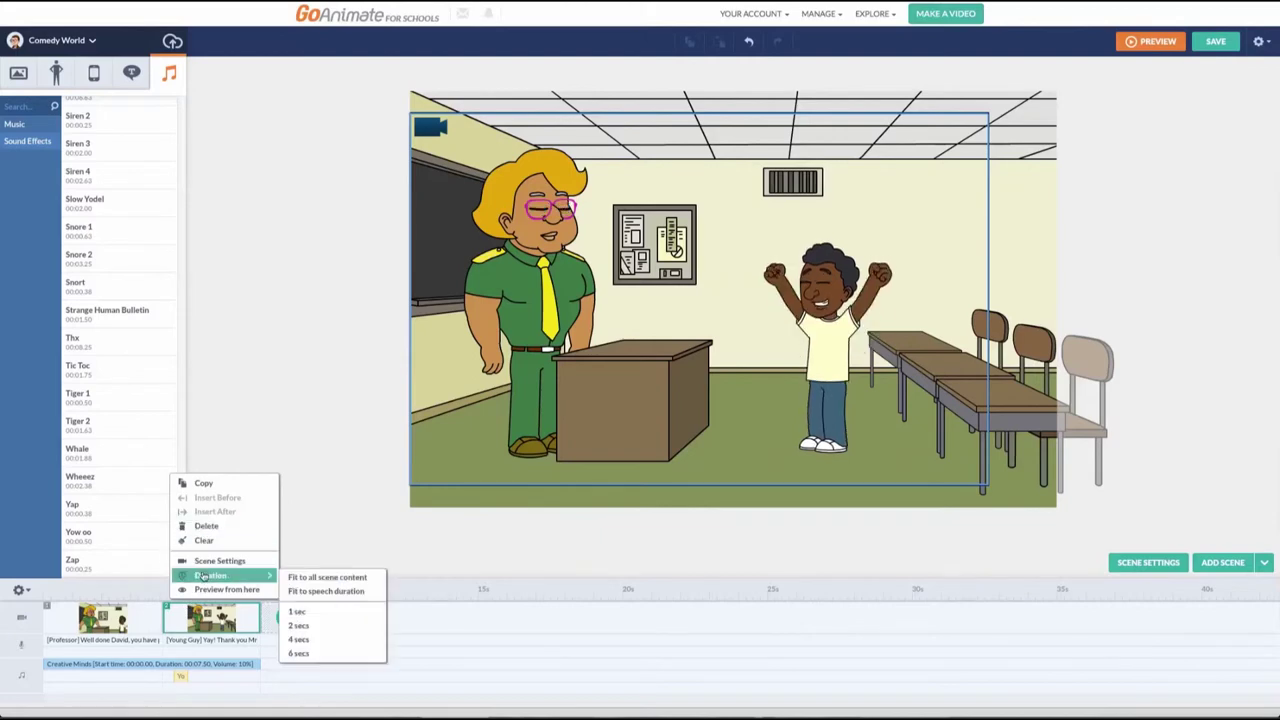
pyautogui.click(204, 590)
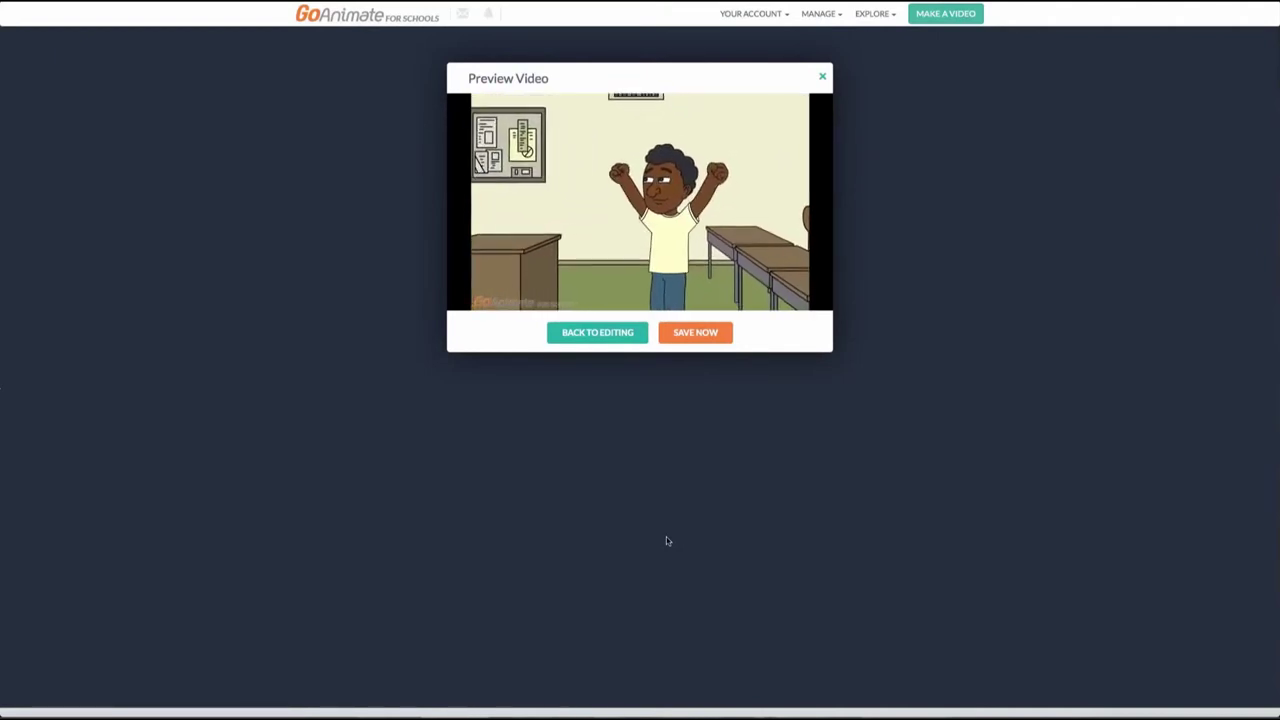
pyautogui.click(595, 338)
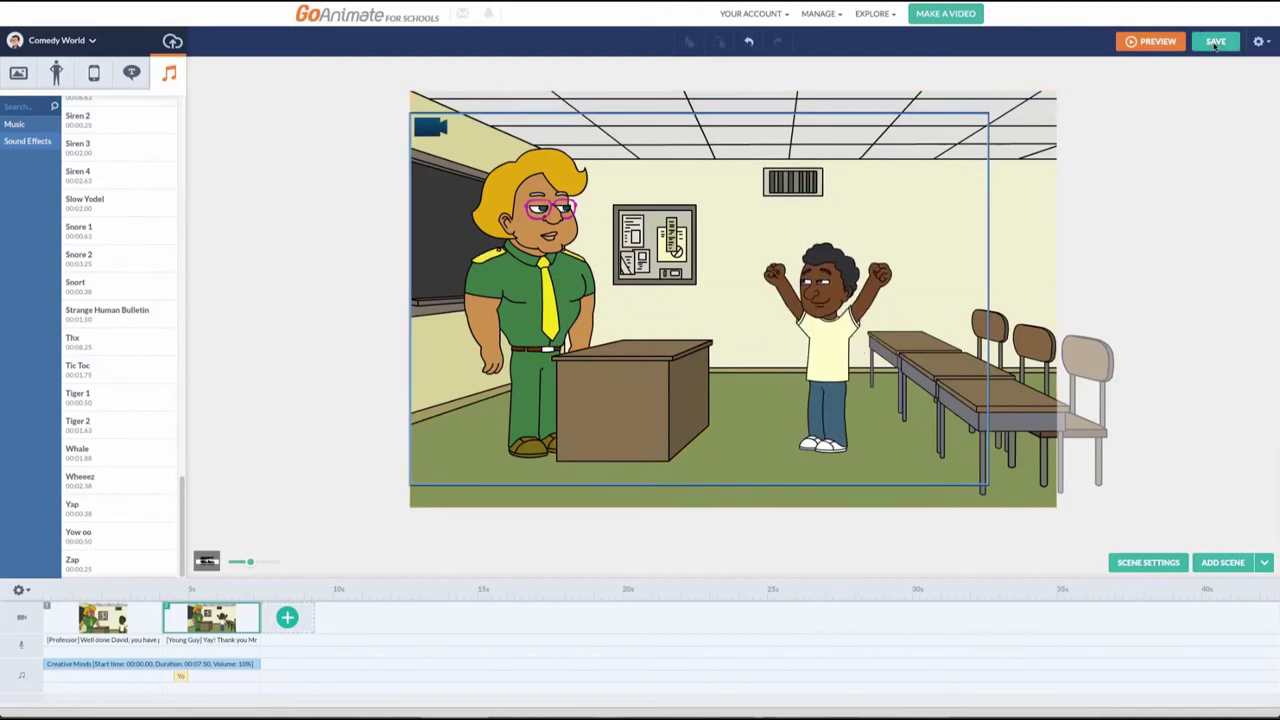
# Step: Save the classroom animation titled 'Well Done' and go to its video page
pyautogui.click(1215, 42)
pyautogui.write('Well Done')
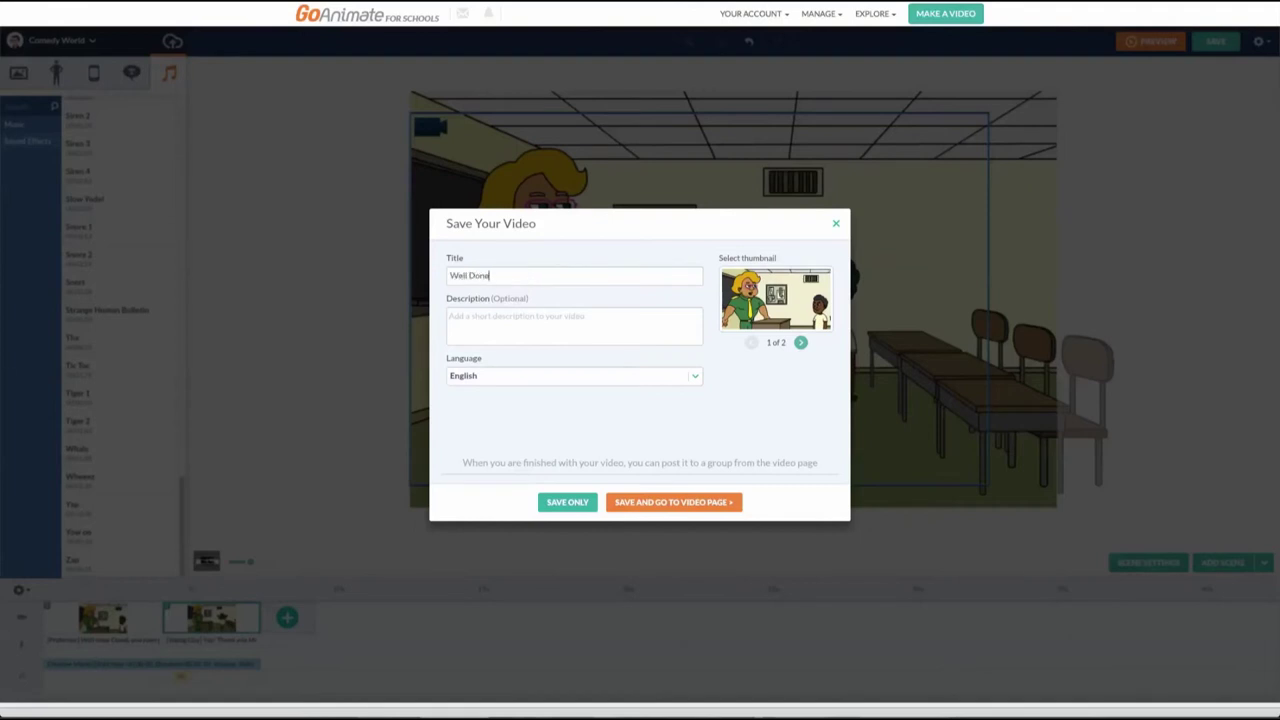
pyautogui.click(660, 503)
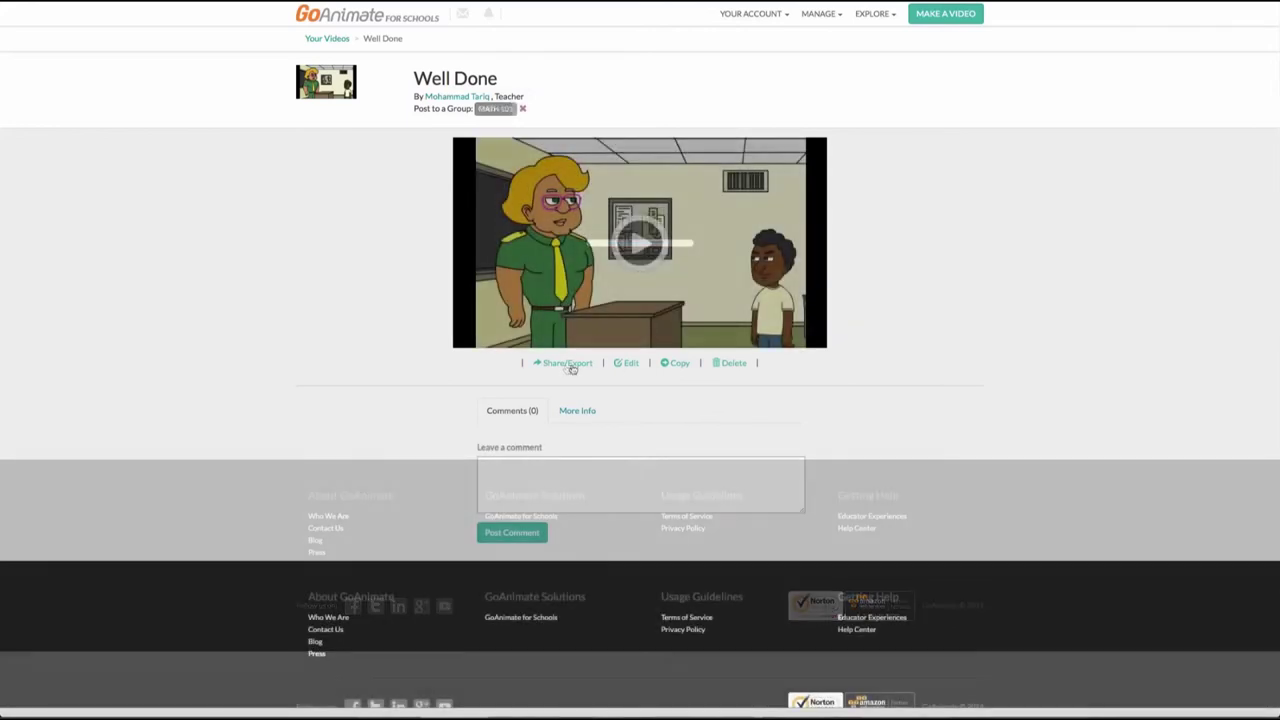
# Step: Open the Share/Export options for the Well Done video
pyautogui.click(572, 366)
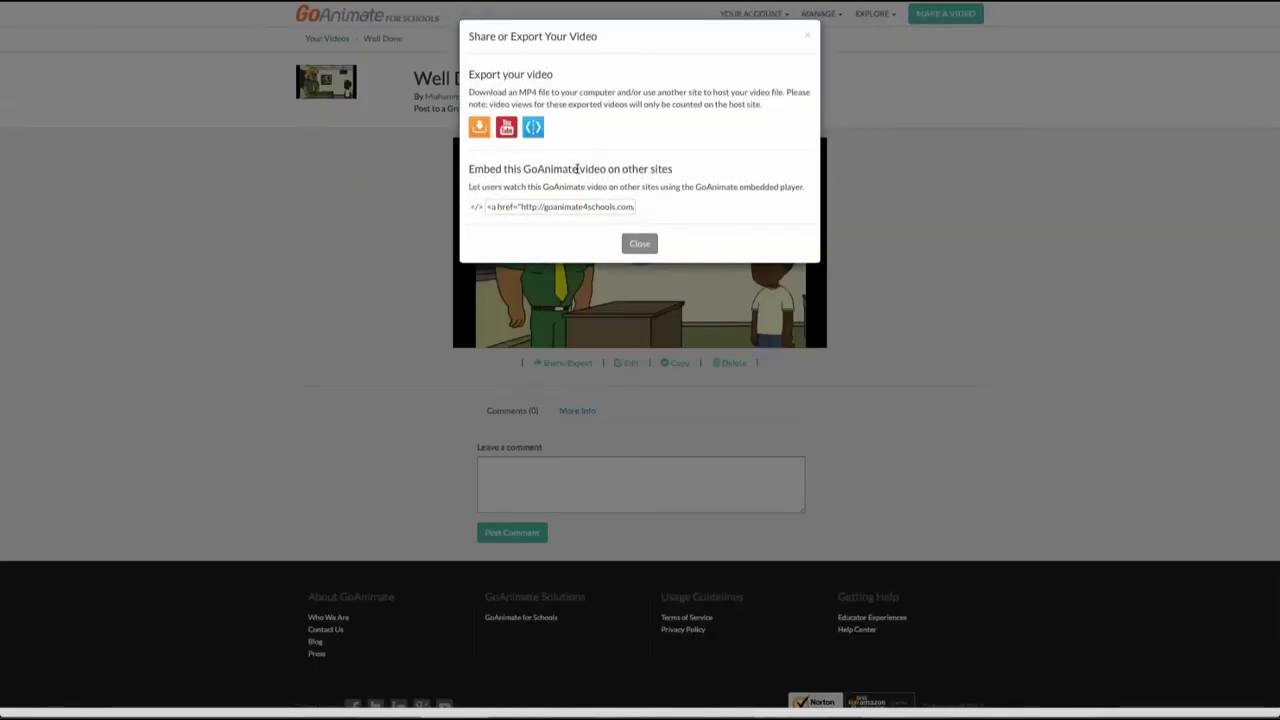